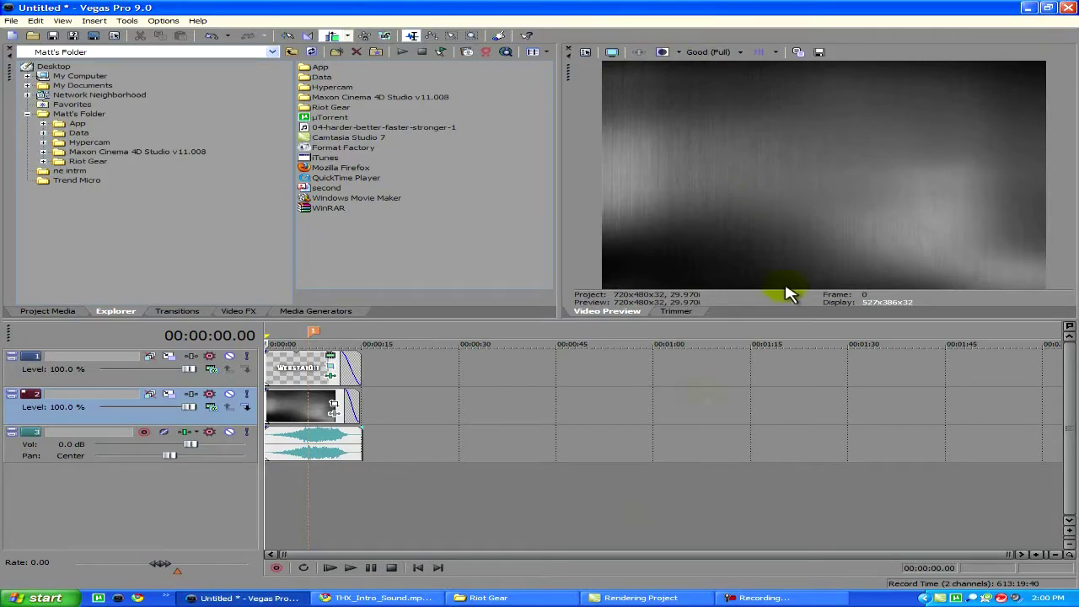
Step: Check the progress of the running Rendering Project window and return to the Vegas Pro project
click(641, 598)
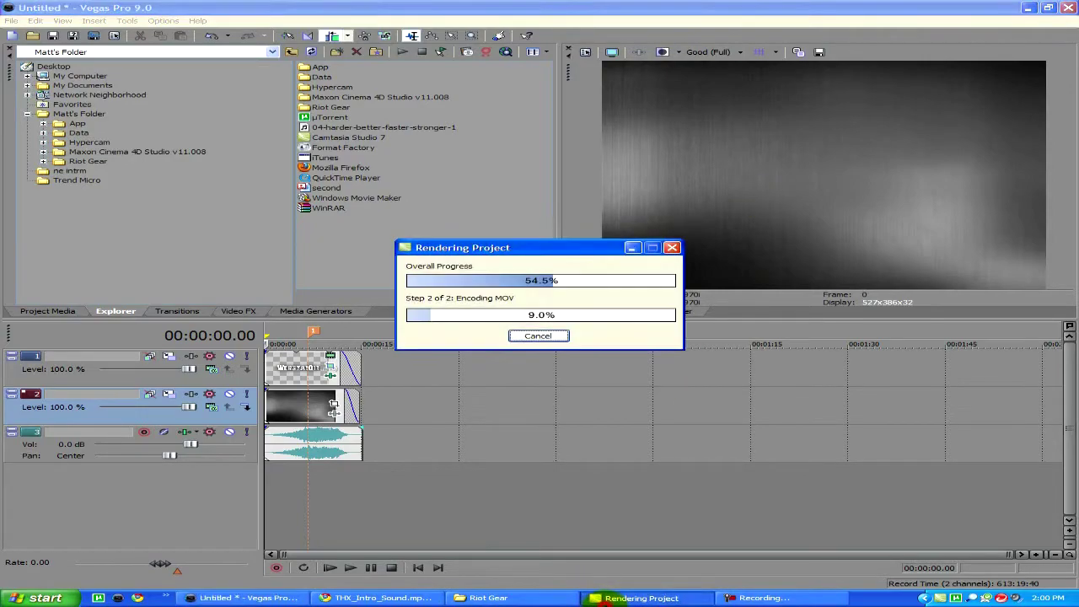
click(596, 7)
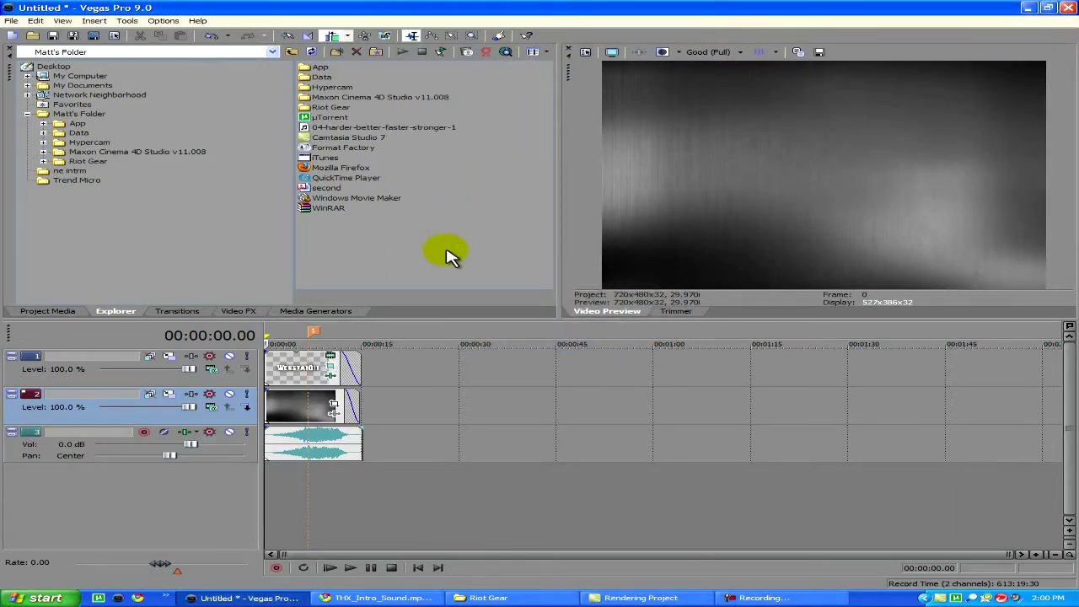
click(12, 20)
click(30, 45)
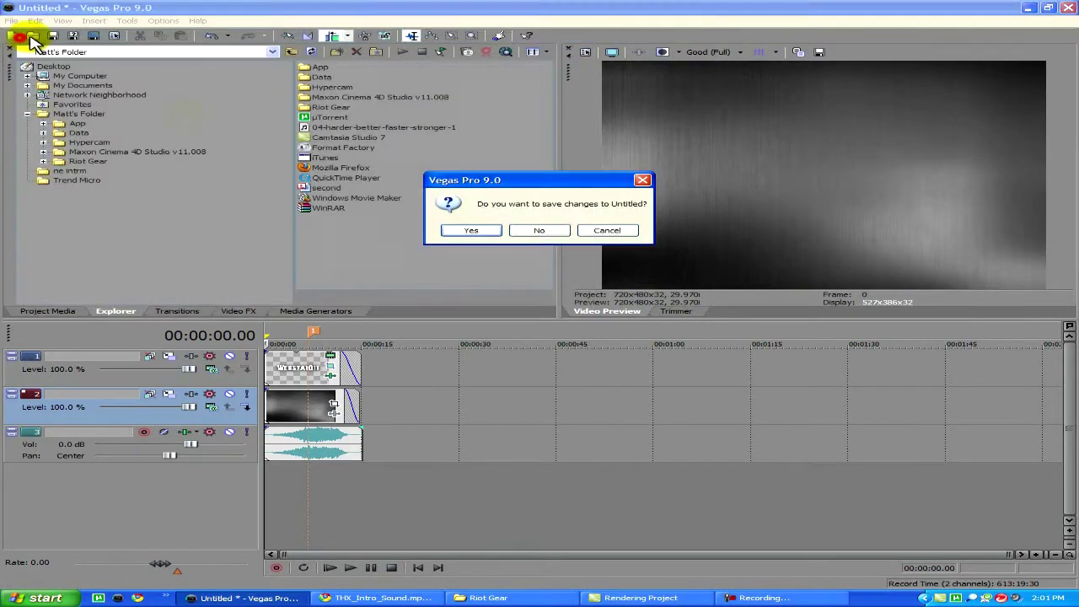
click(523, 232)
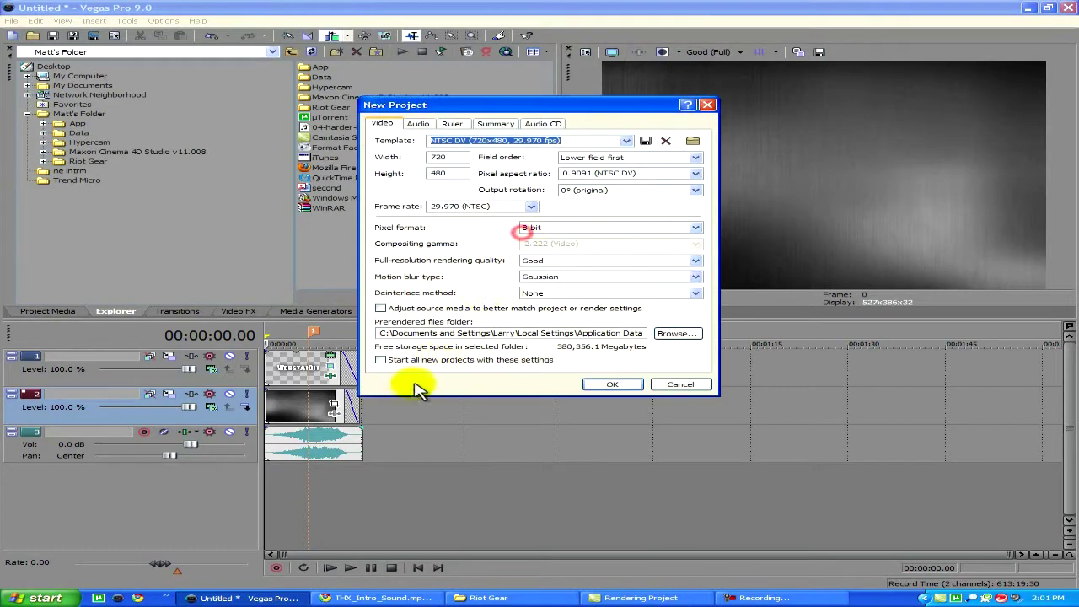
click(680, 384)
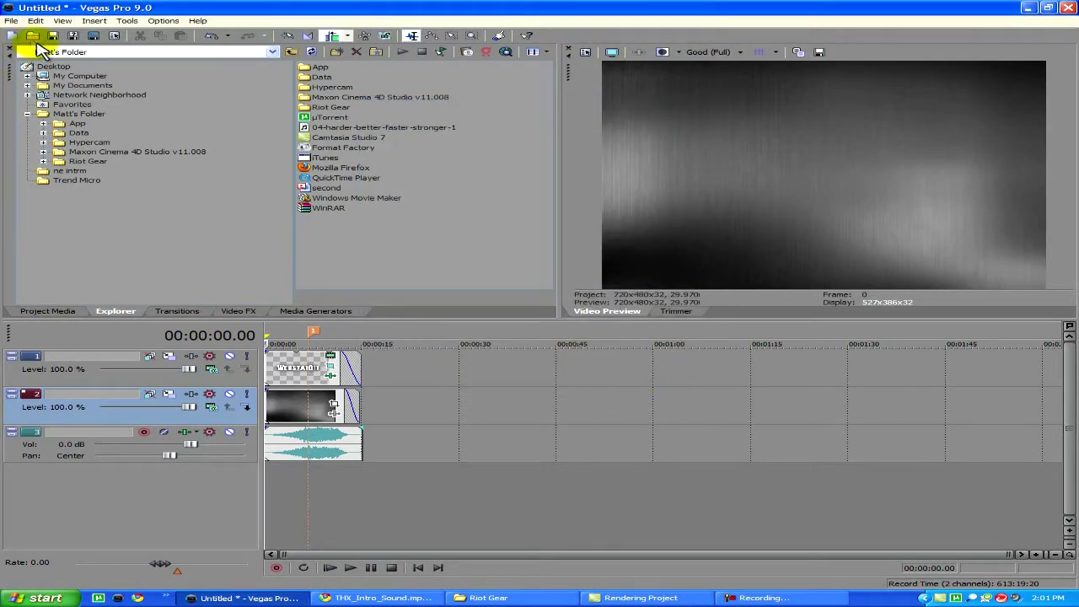
Step: Start a new project with the NTSC DV template, saving the current one as "ghv h h h" in Matt's Folder
click(12, 23)
click(42, 35)
click(494, 232)
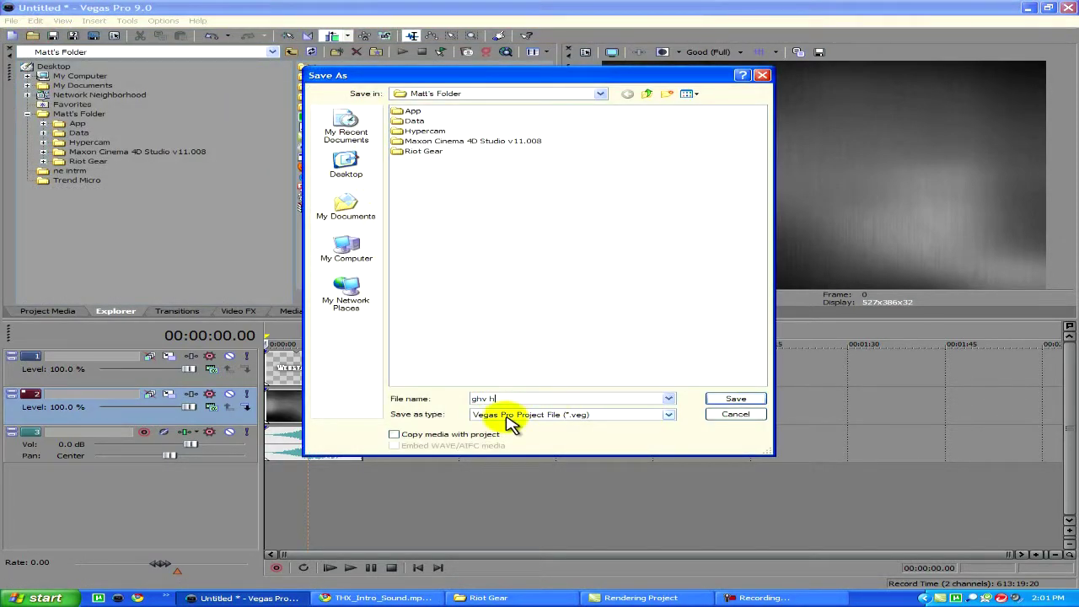
click(736, 399)
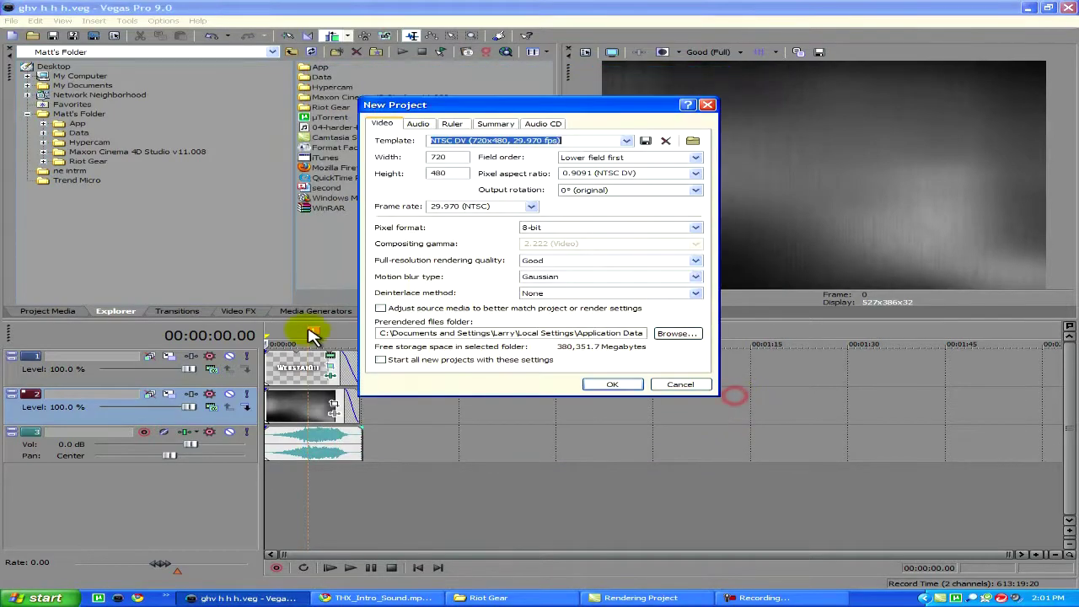
click(612, 385)
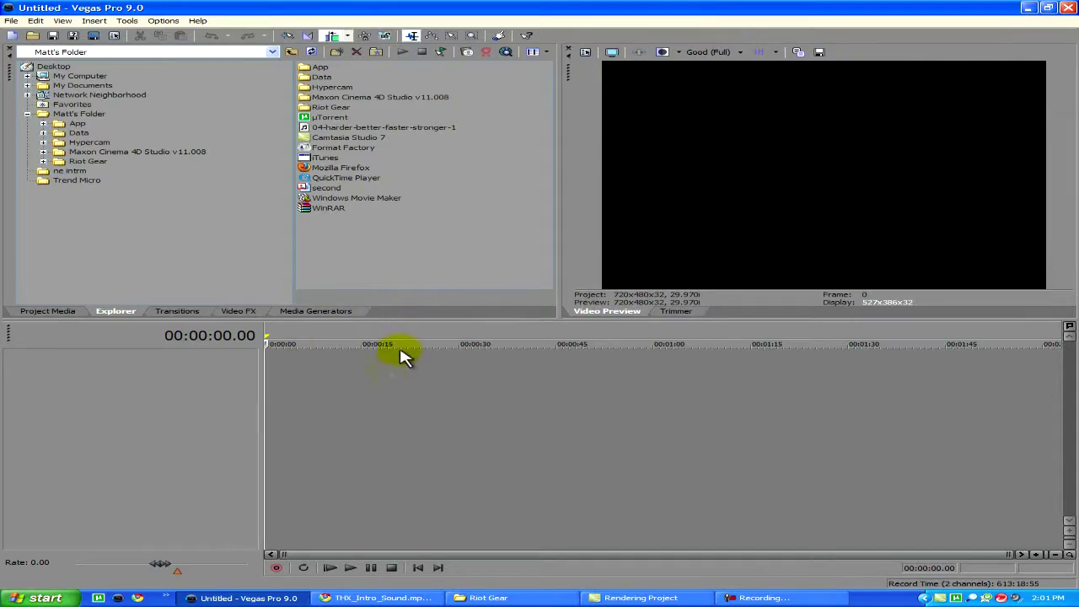
Step: Insert three empty video tracks in the new project's timeline
right_click(371, 379)
click(381, 408)
right_click(347, 396)
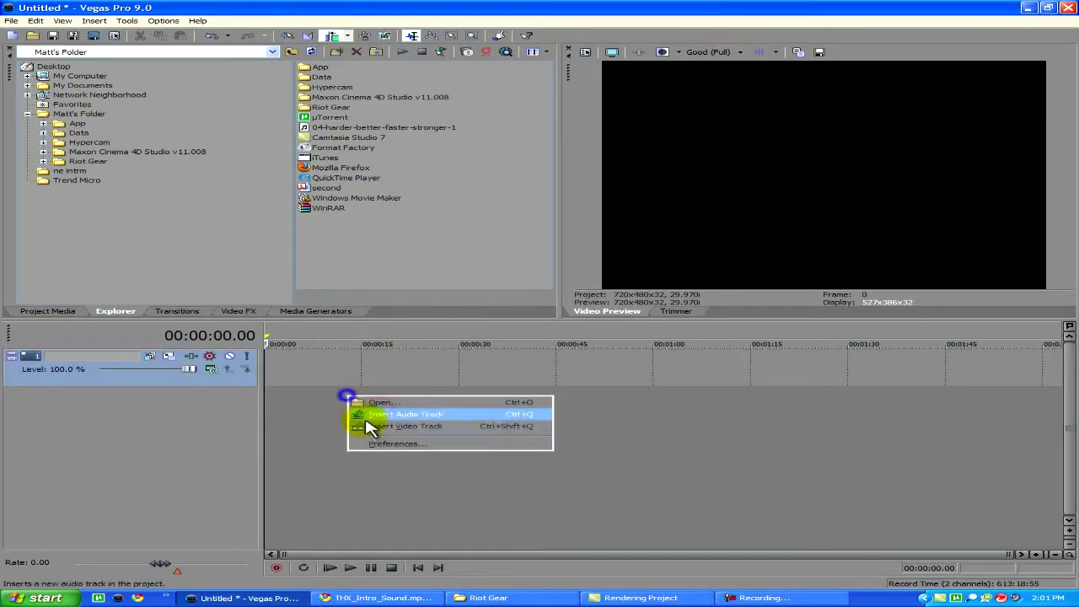
click(364, 425)
right_click(314, 442)
click(338, 479)
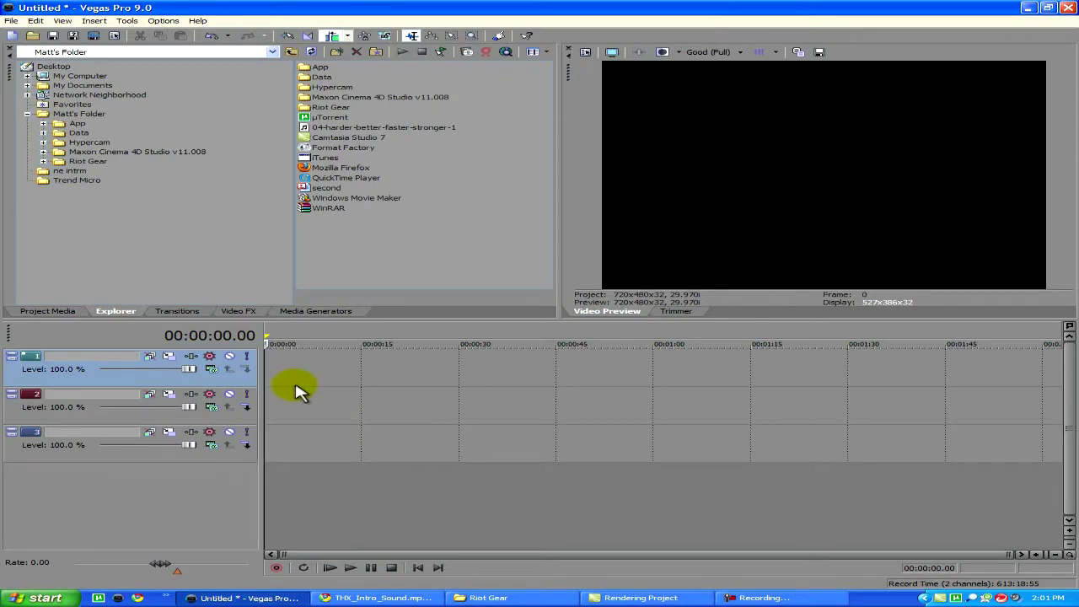
Step: Insert text media on the first track reading "Webstsa1011" in the 28 Days Later font
right_click(313, 362)
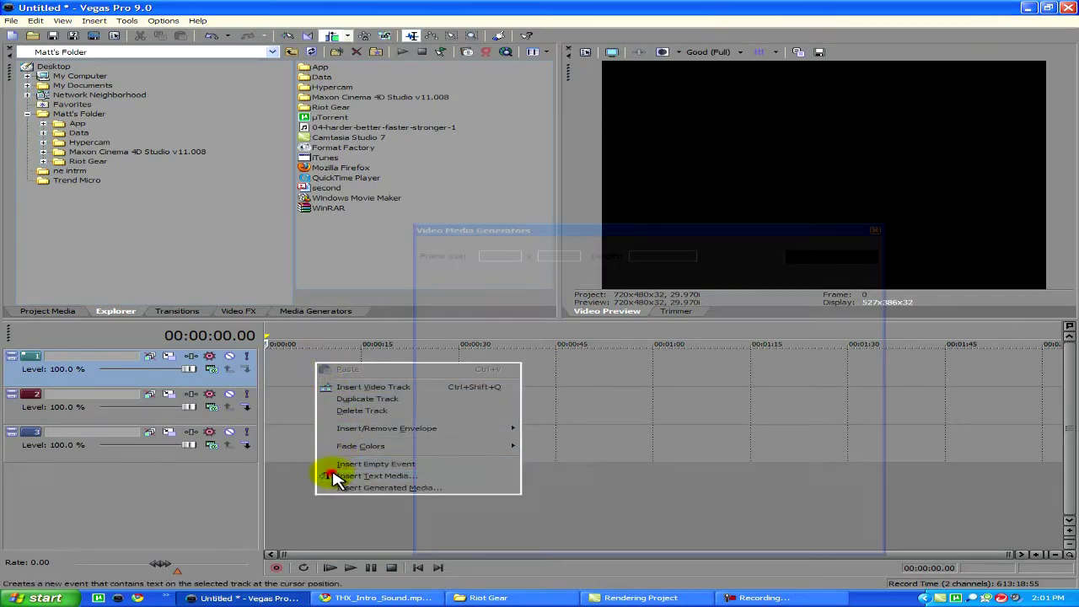
click(333, 474)
drag(441, 354, 540, 410)
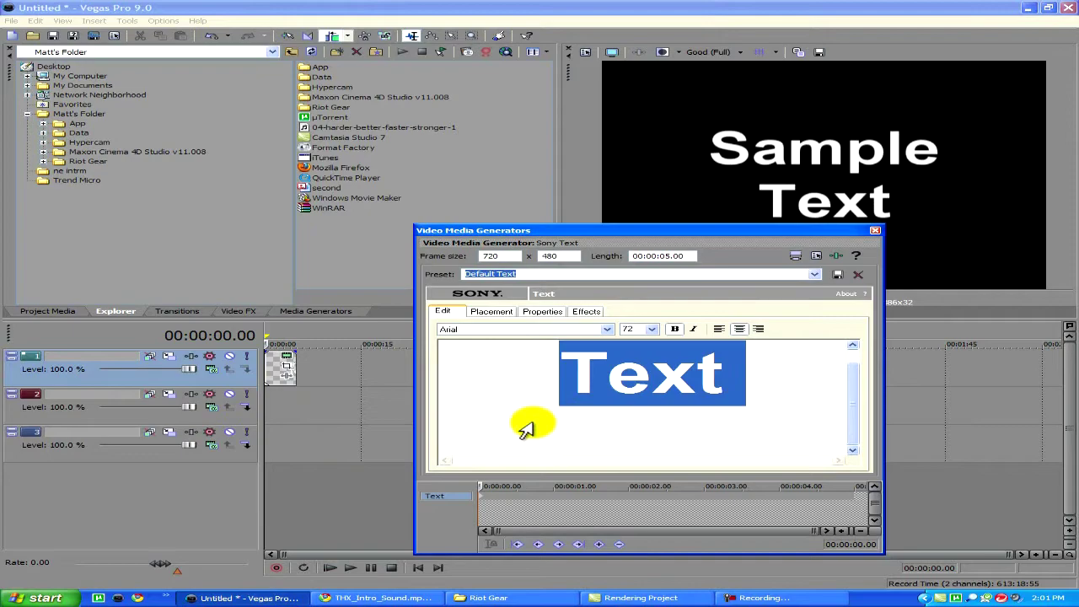
text(Webst)
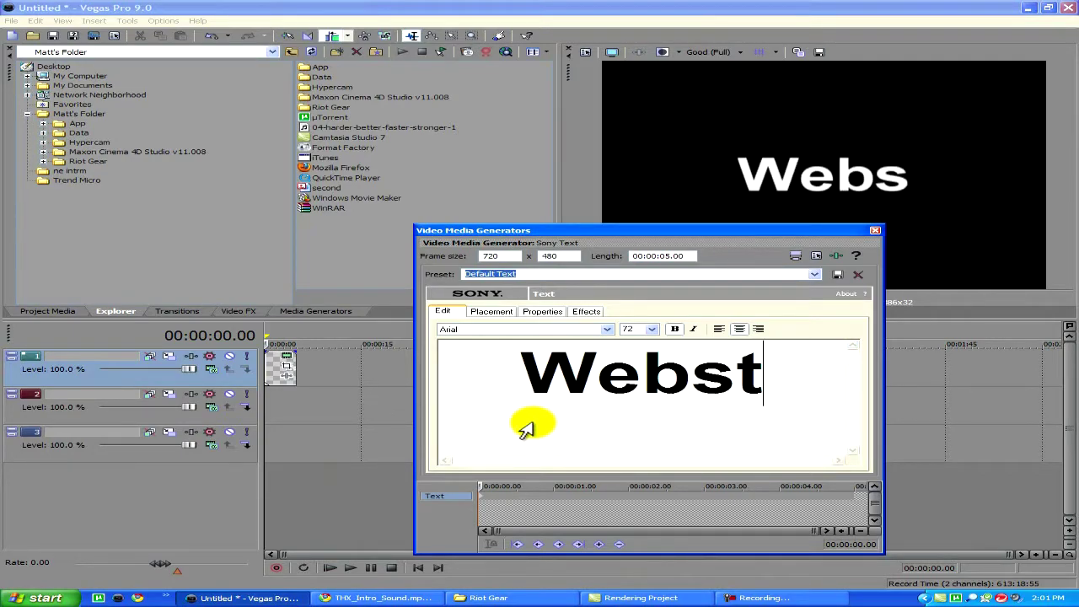
text(sa1011)
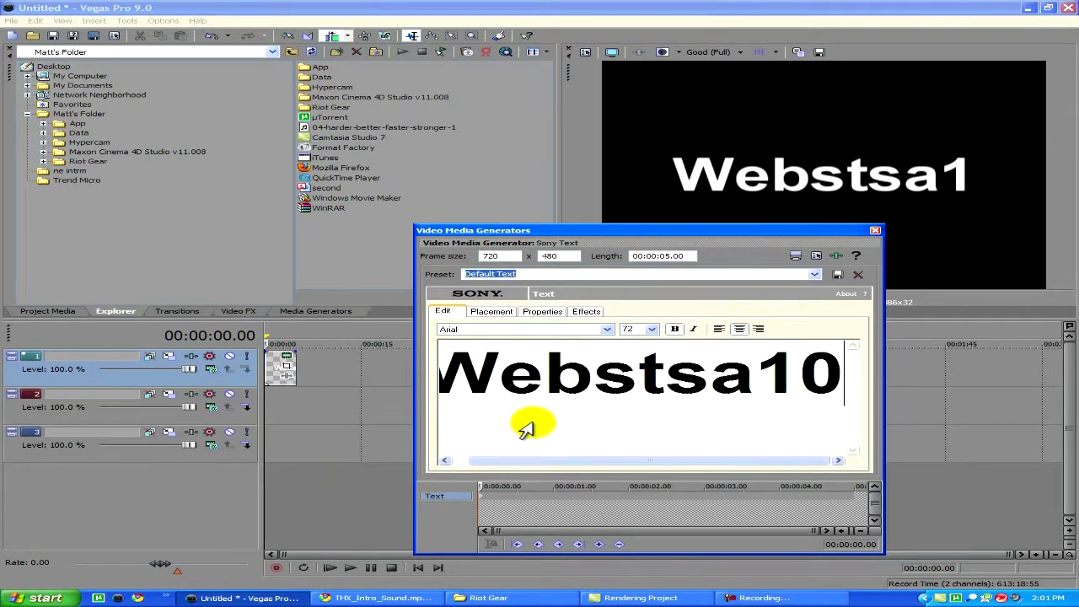
click(521, 329)
scroll(482, 292, up, 2)
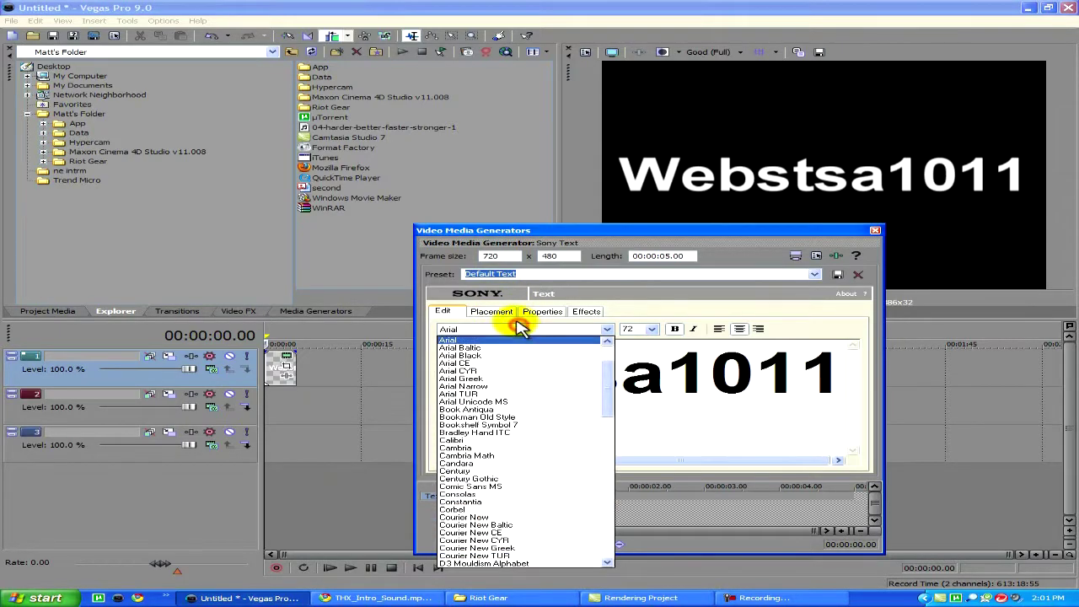
click(477, 356)
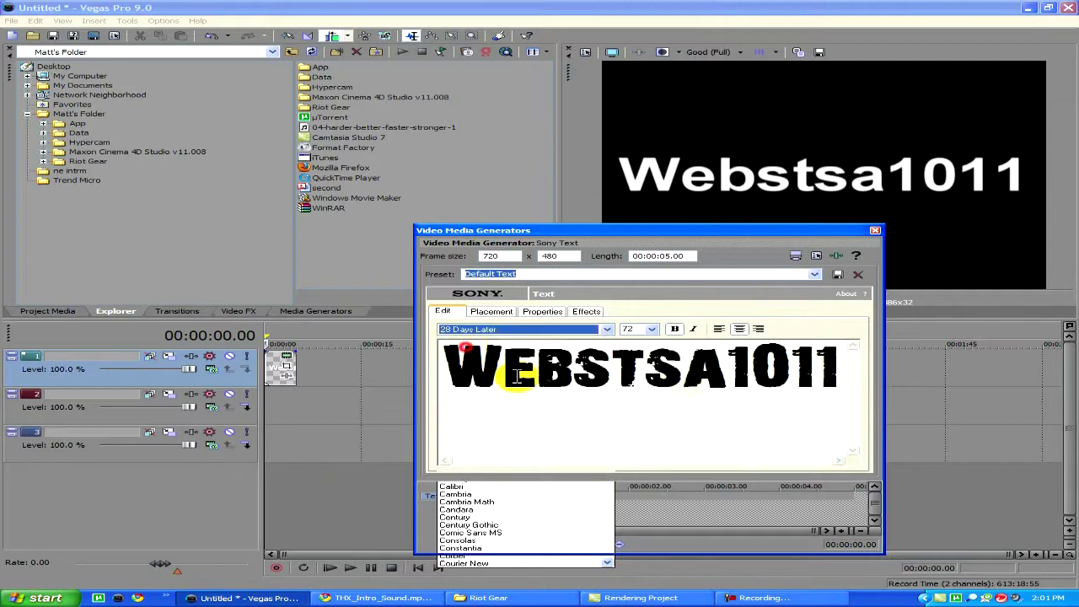
Step: Enable a black shadow on the title text with its feather raised to the maximum, and close the text generator
click(552, 312)
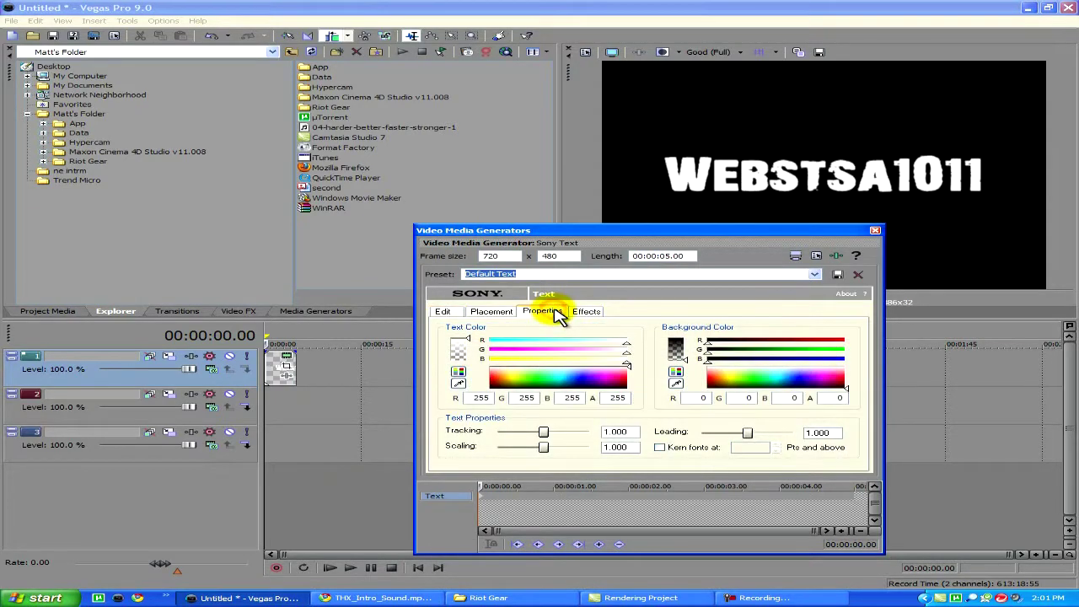
click(586, 311)
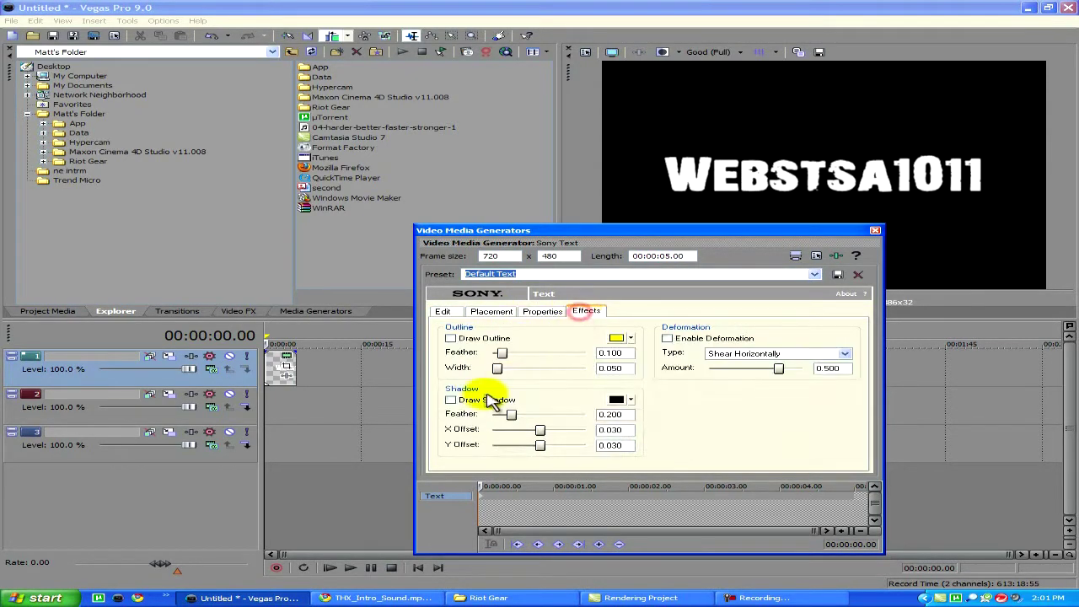
click(471, 399)
drag(520, 416, 621, 403)
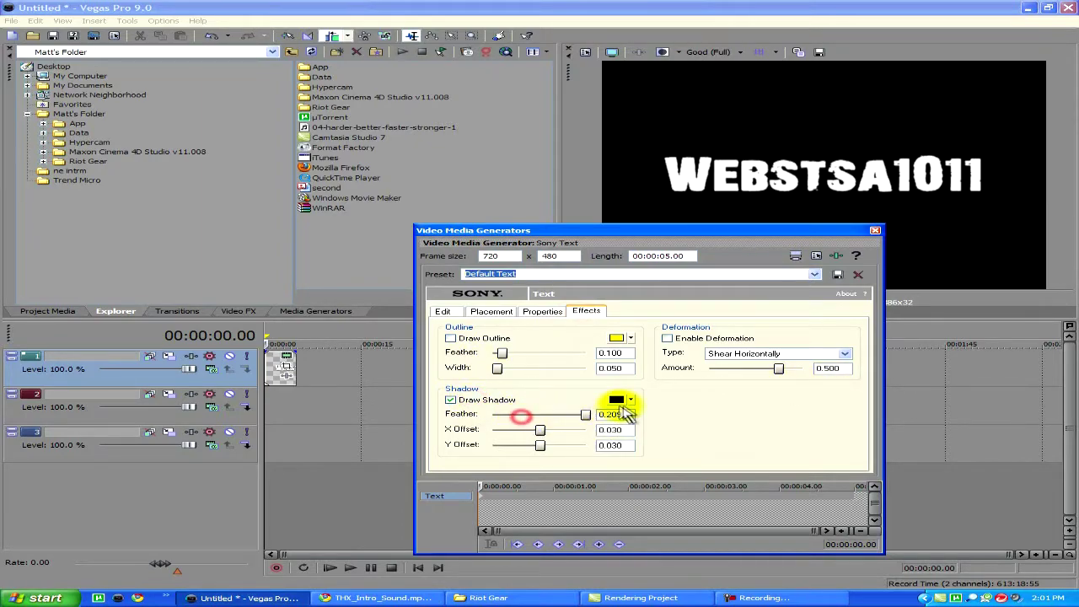
click(876, 232)
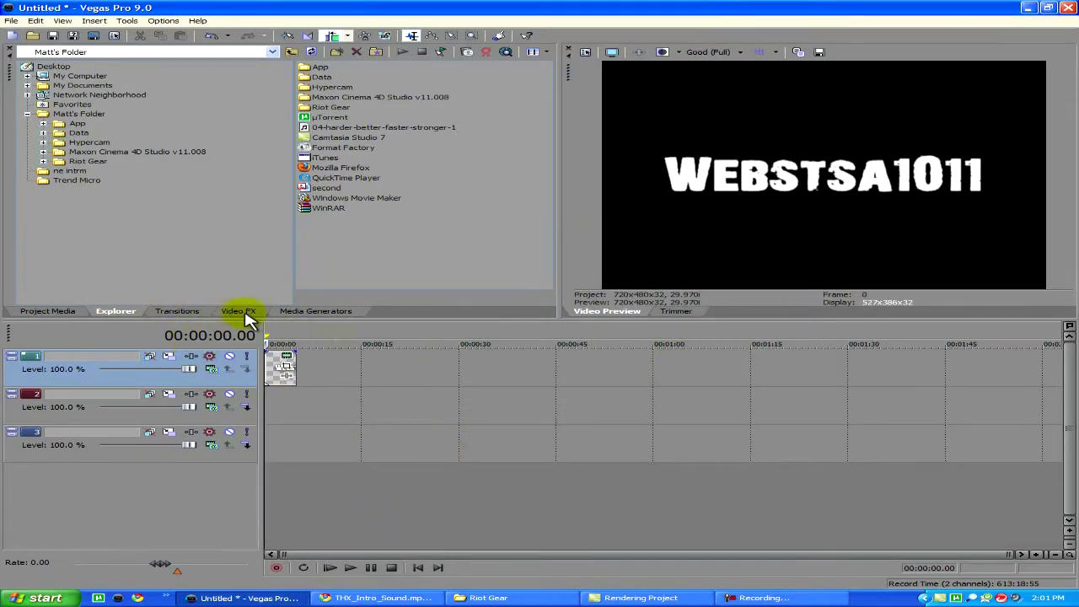
click(519, 598)
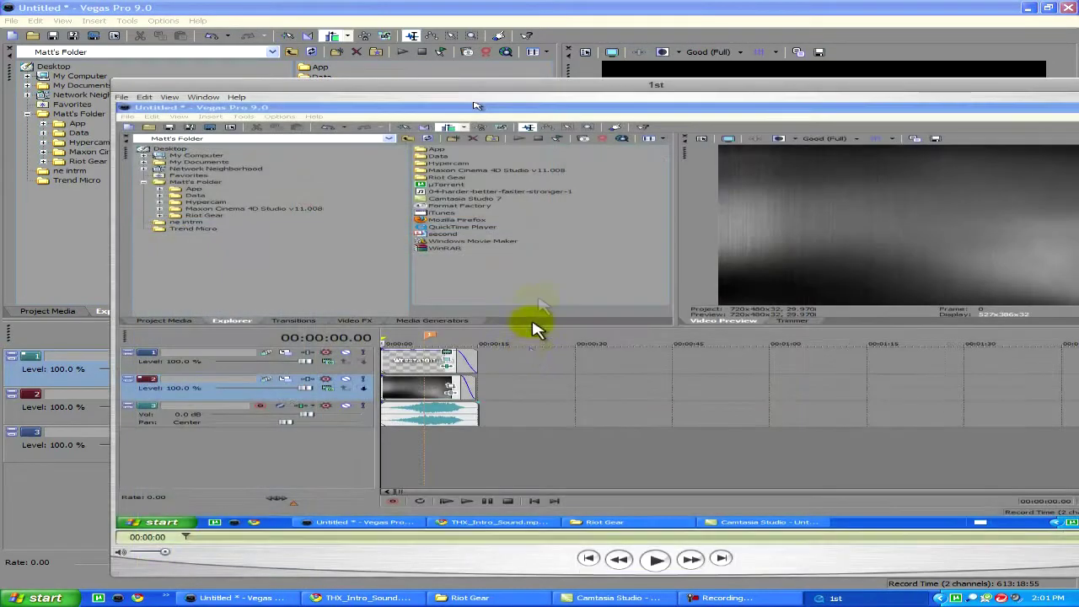
drag(655, 90, 336, 99)
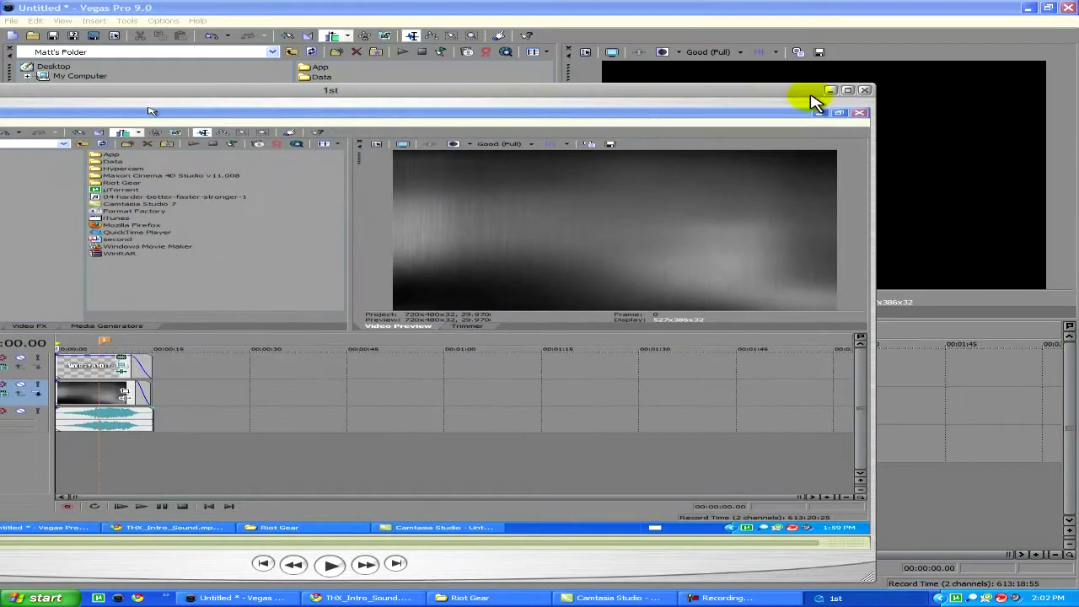
click(831, 90)
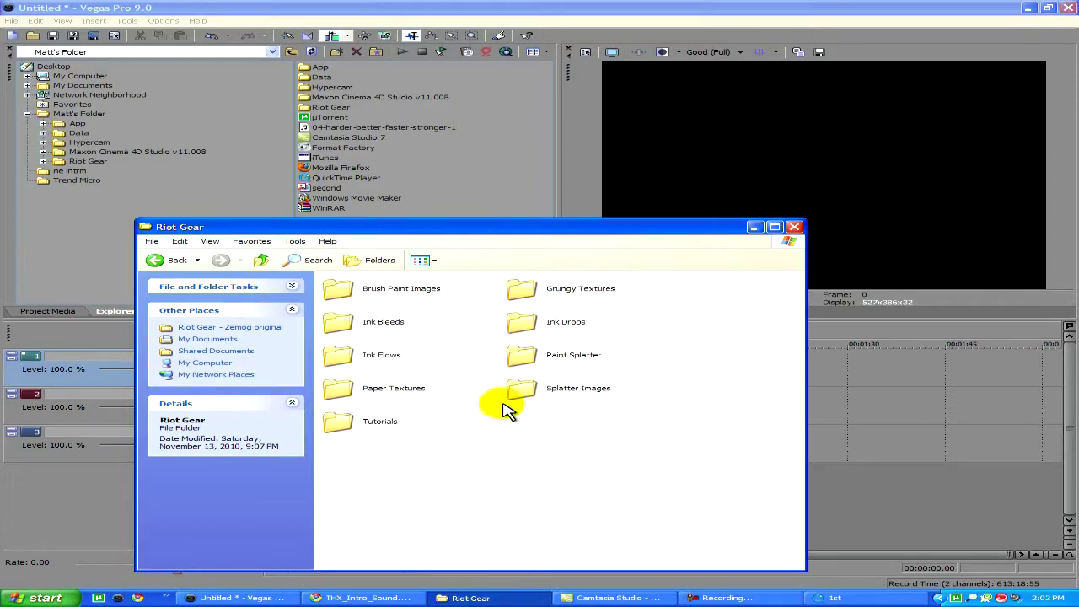
Step: Place the Grunge_gray_20 image from the Grungy Textures Grayscale folder at the start of the second video track
double_click(560, 296)
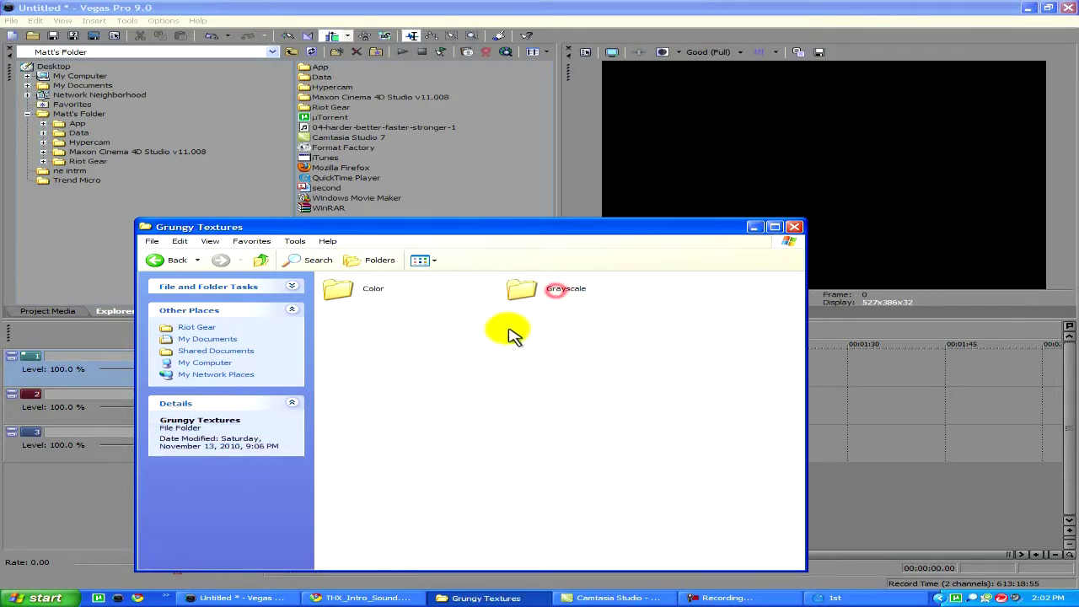
double_click(327, 289)
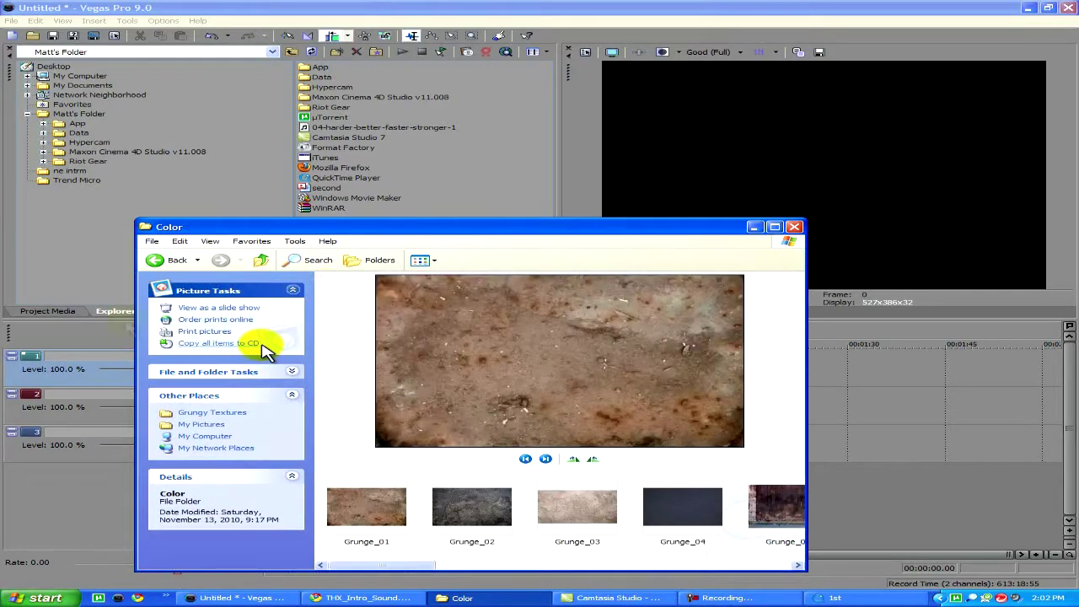
click(178, 260)
double_click(522, 291)
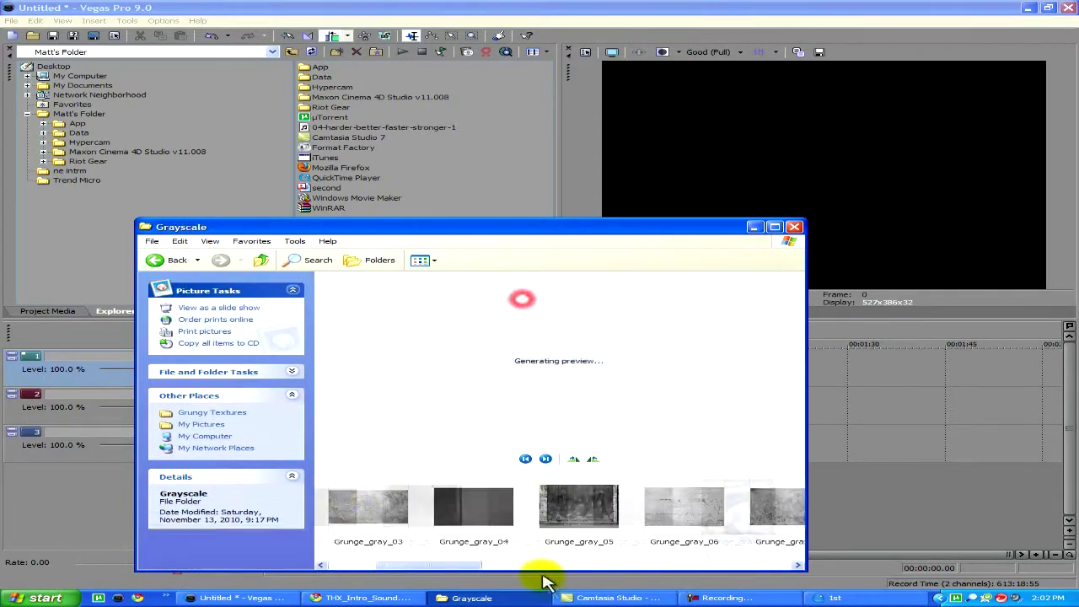
scroll(618, 550, down, 6)
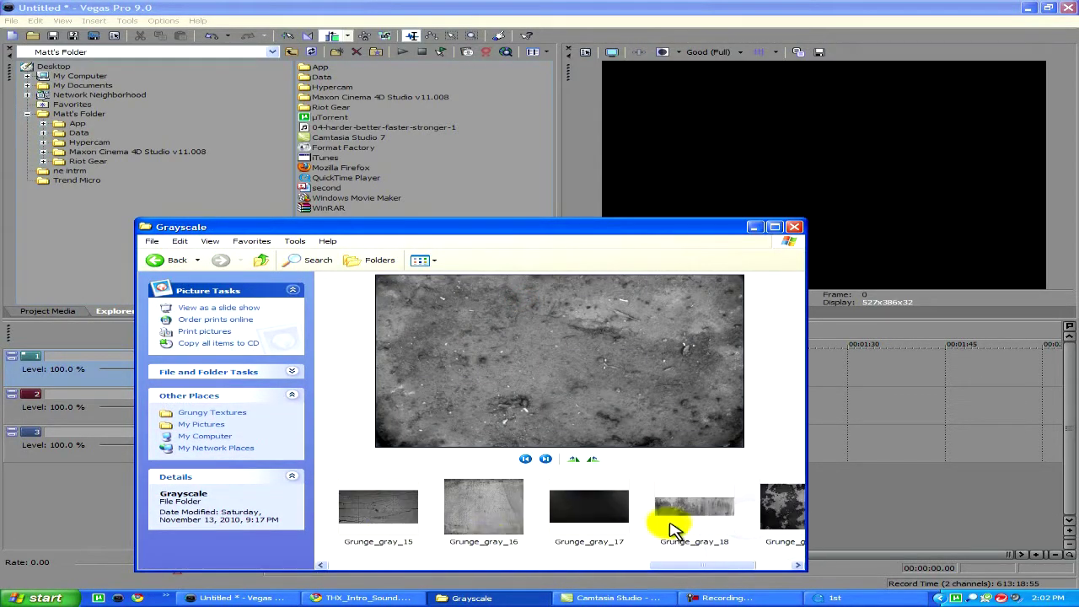
click(599, 514)
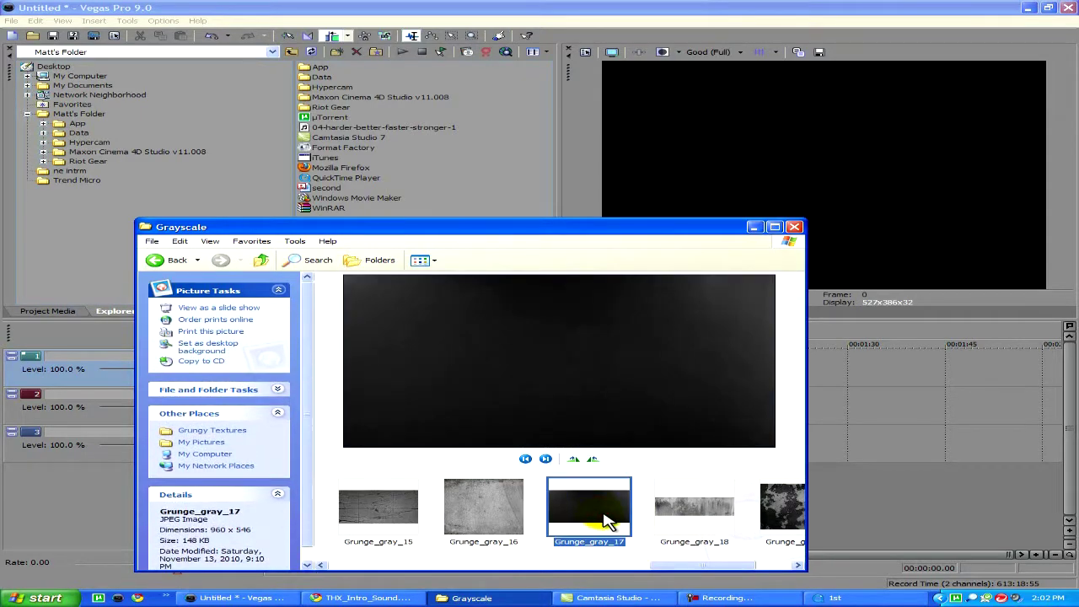
scroll(616, 521, down, 1)
drag(711, 521, 265, 463)
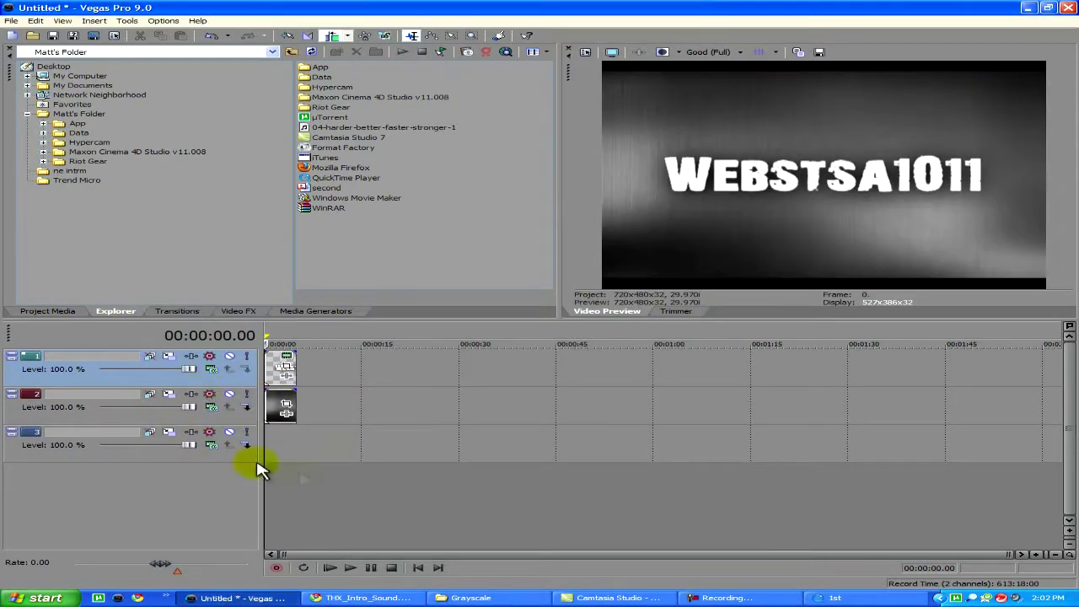
Step: Extend both the title text event and the grunge background event to about 13 seconds
drag(288, 363, 346, 364)
drag(295, 402, 345, 403)
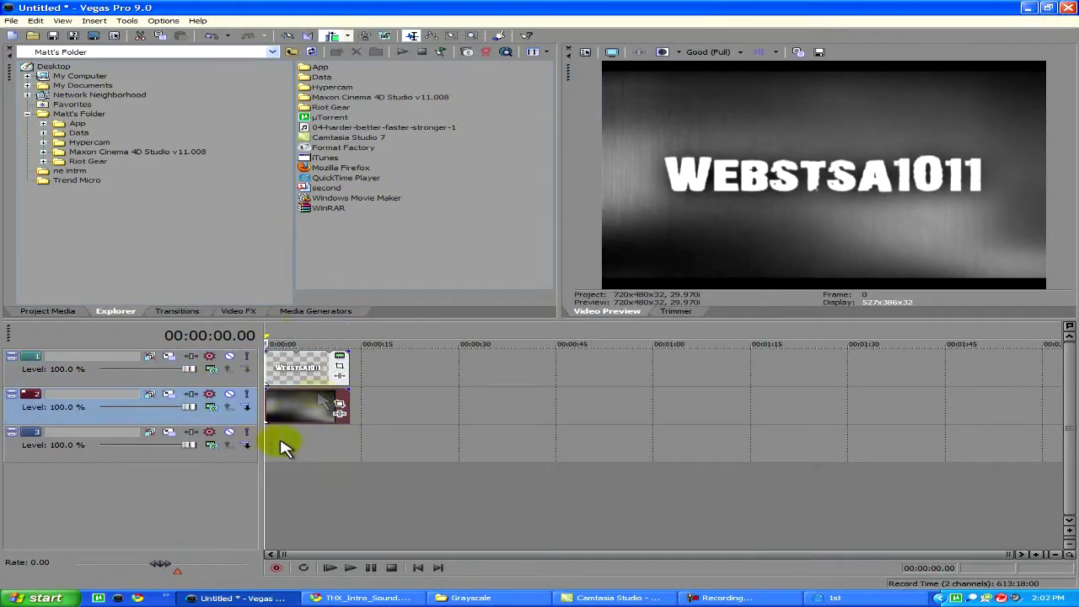
Step: Turn off Maintain aspect ratio in the title text event's properties
right_click(306, 364)
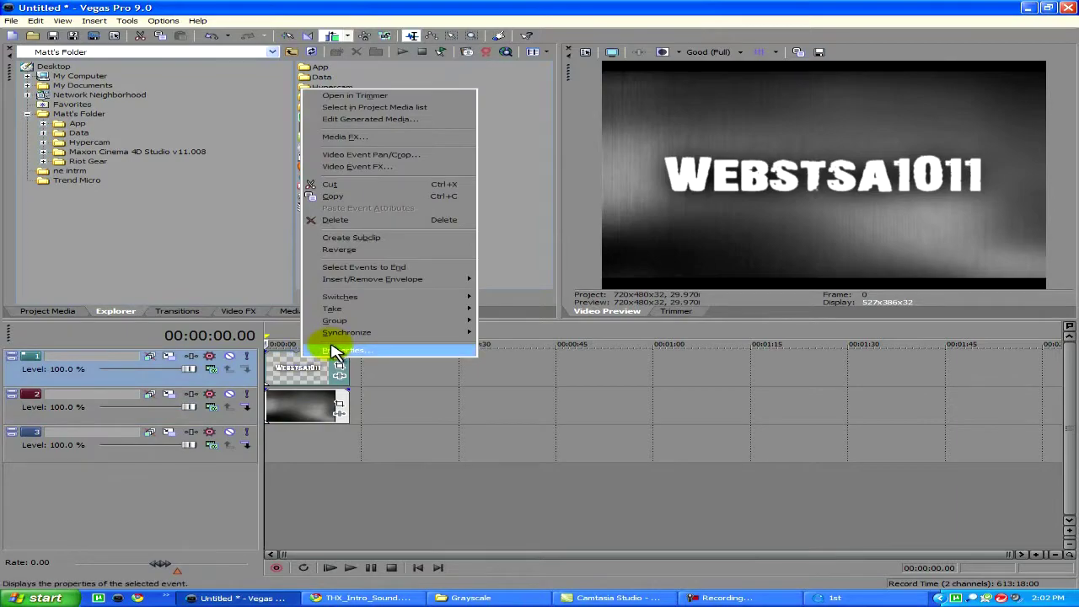
click(335, 351)
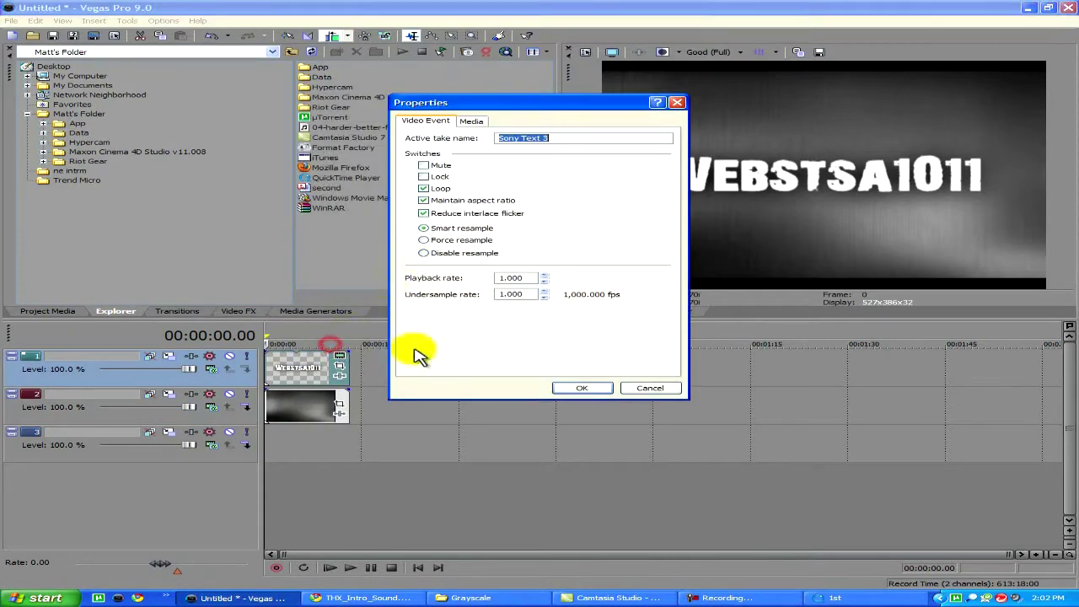
click(469, 198)
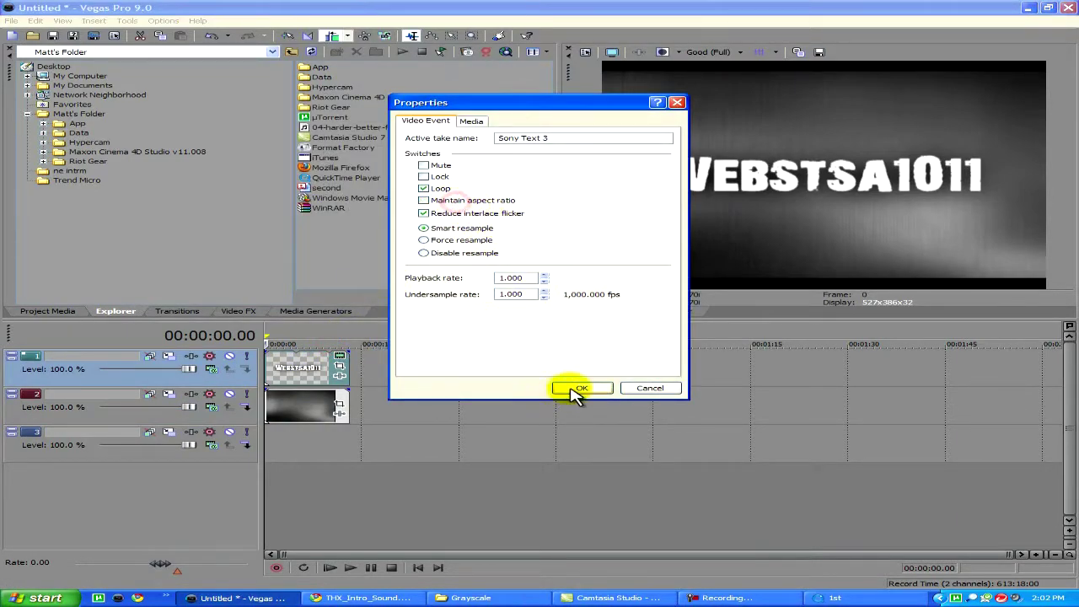
click(569, 388)
Step: Turn off Maintain aspect ratio for the Grunge_gray_20 background event so it fills the frame
click(321, 410)
right_click(320, 409)
click(337, 398)
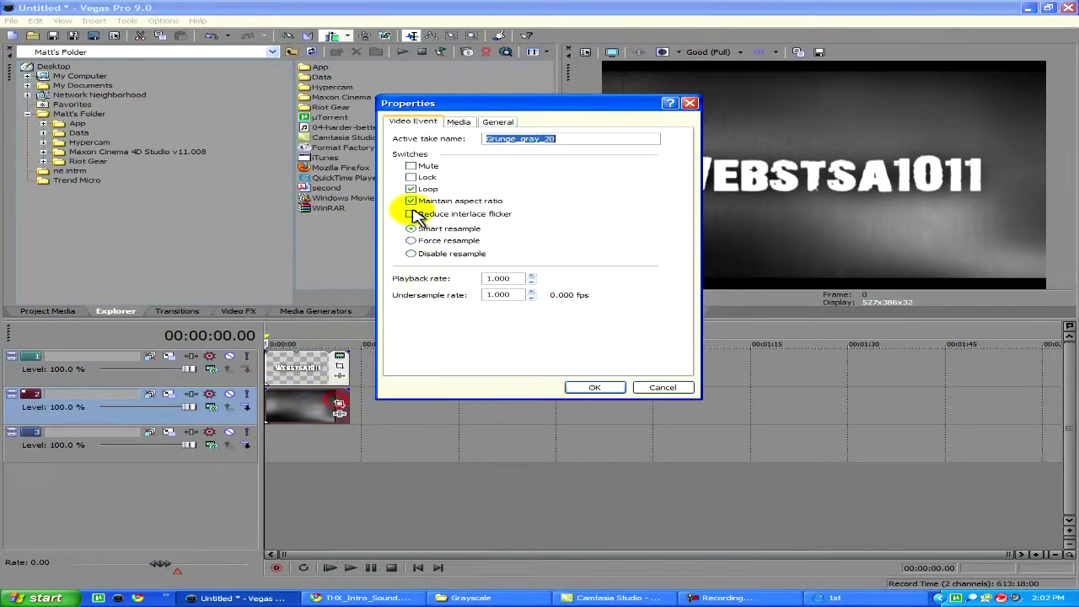
click(411, 202)
click(594, 388)
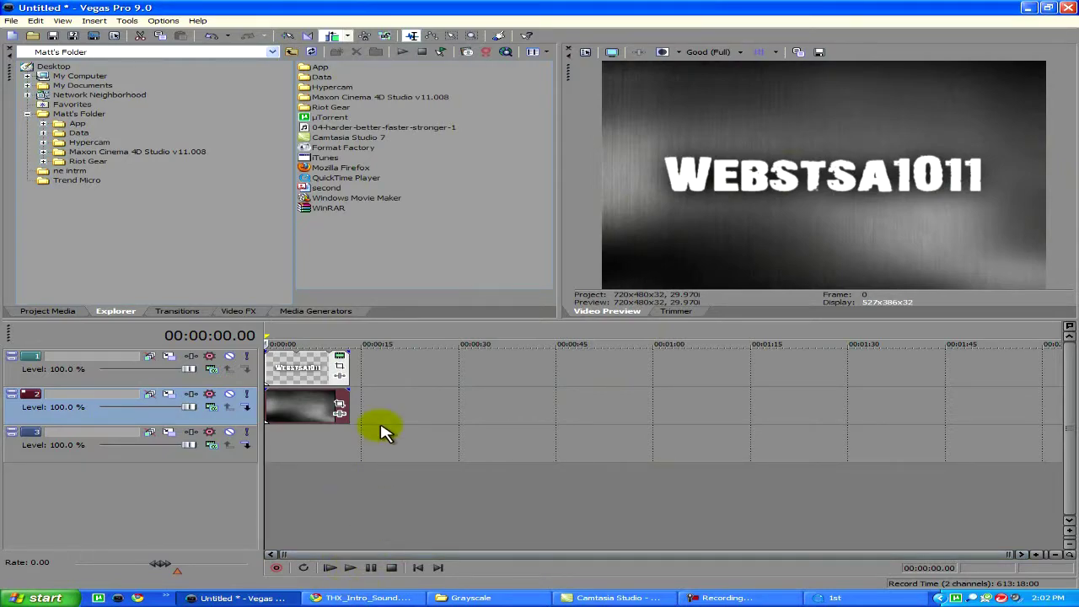
Step: Bring the THX intro sound from the desktop into the Vegas Pro timeline on a new audio track starting at zero
click(362, 598)
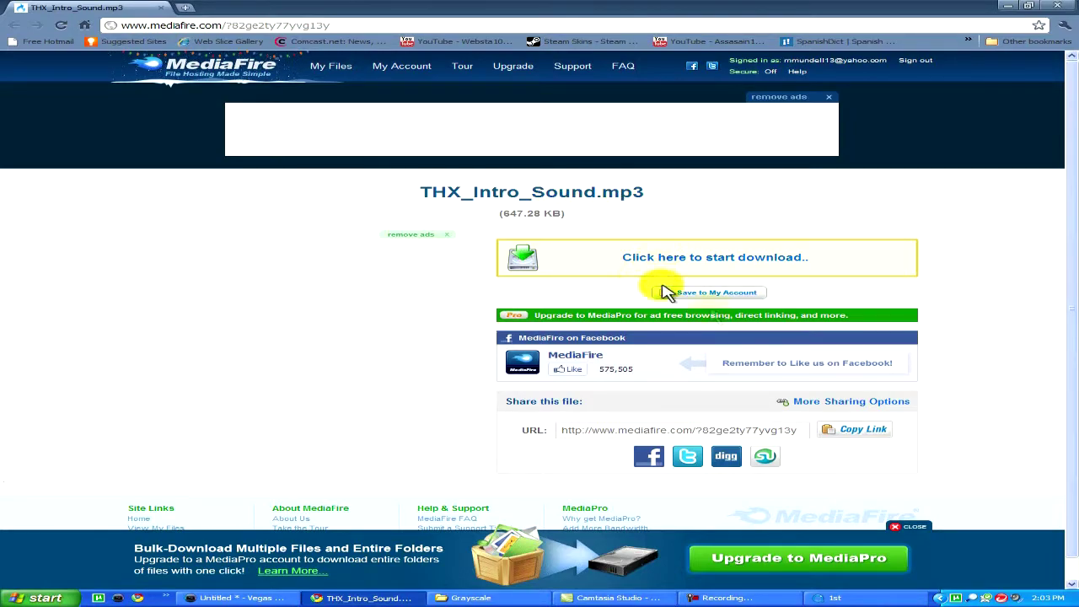
click(226, 598)
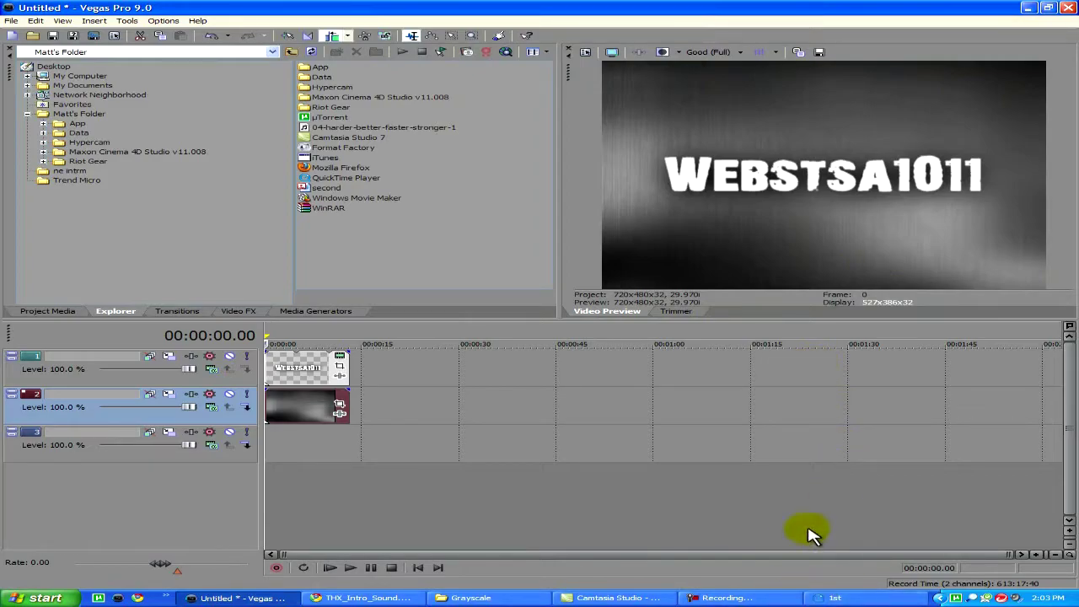
click(1029, 10)
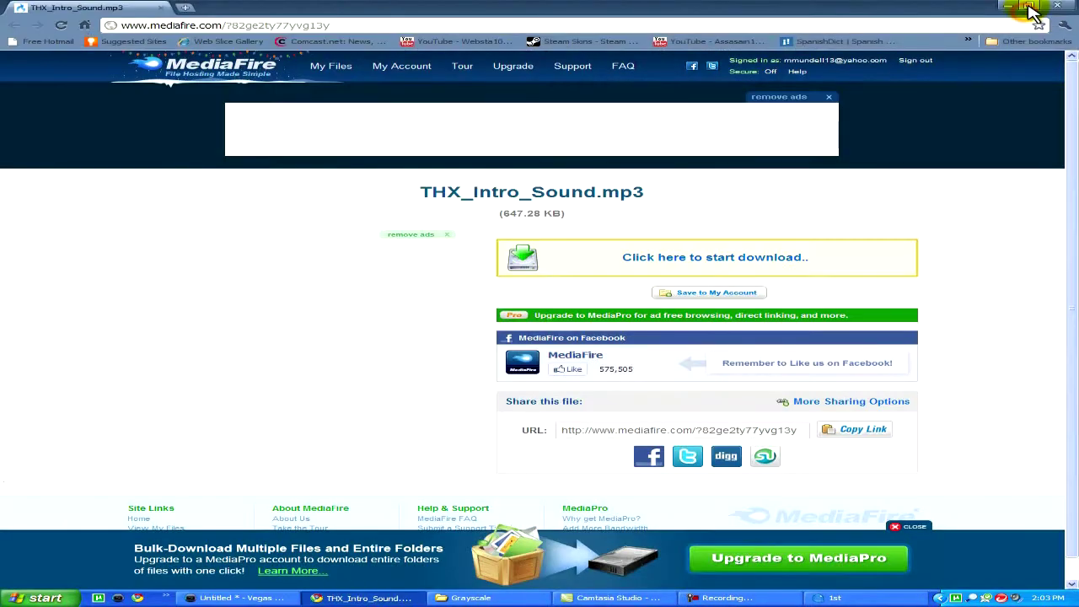
click(1010, 7)
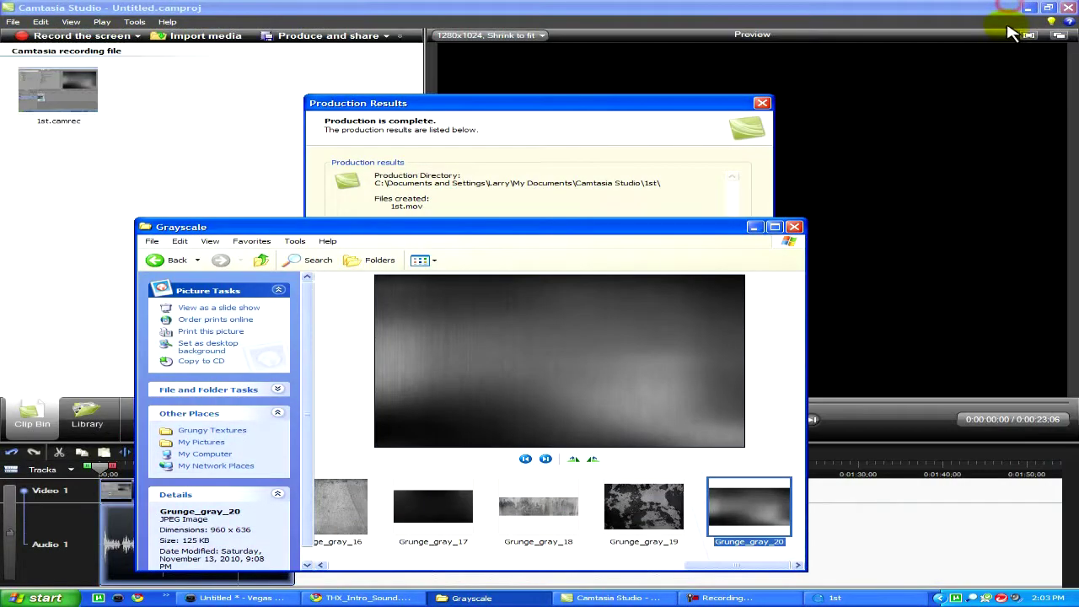
click(756, 228)
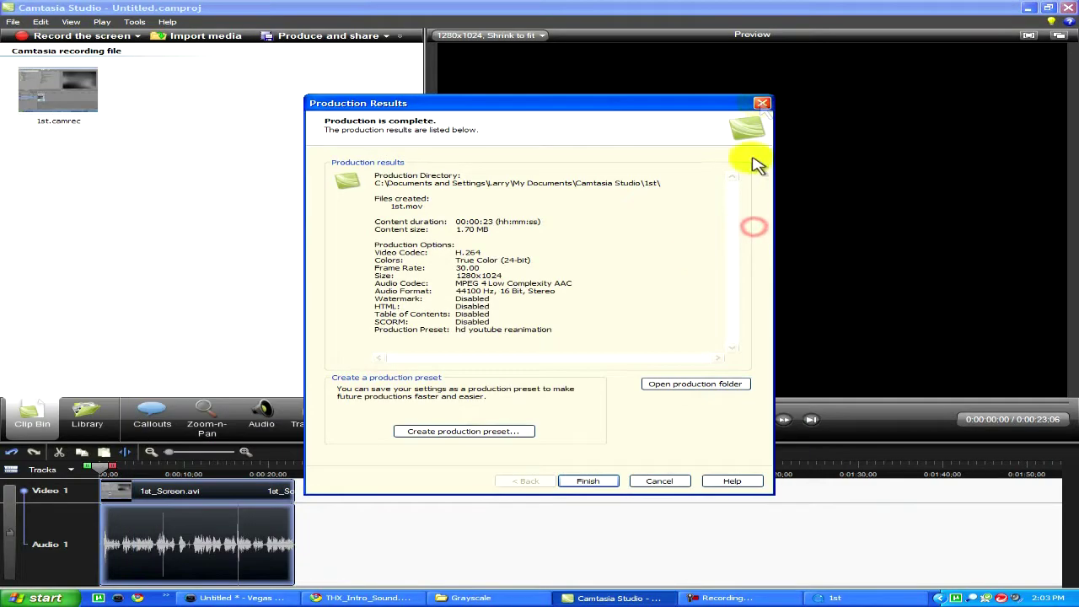
click(607, 482)
click(1034, 7)
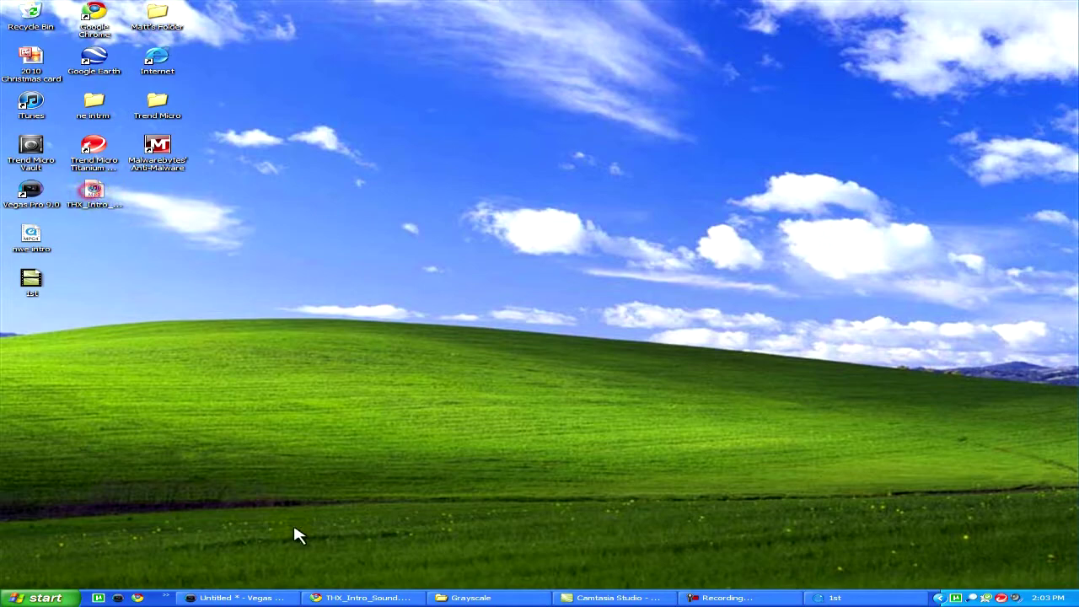
click(253, 597)
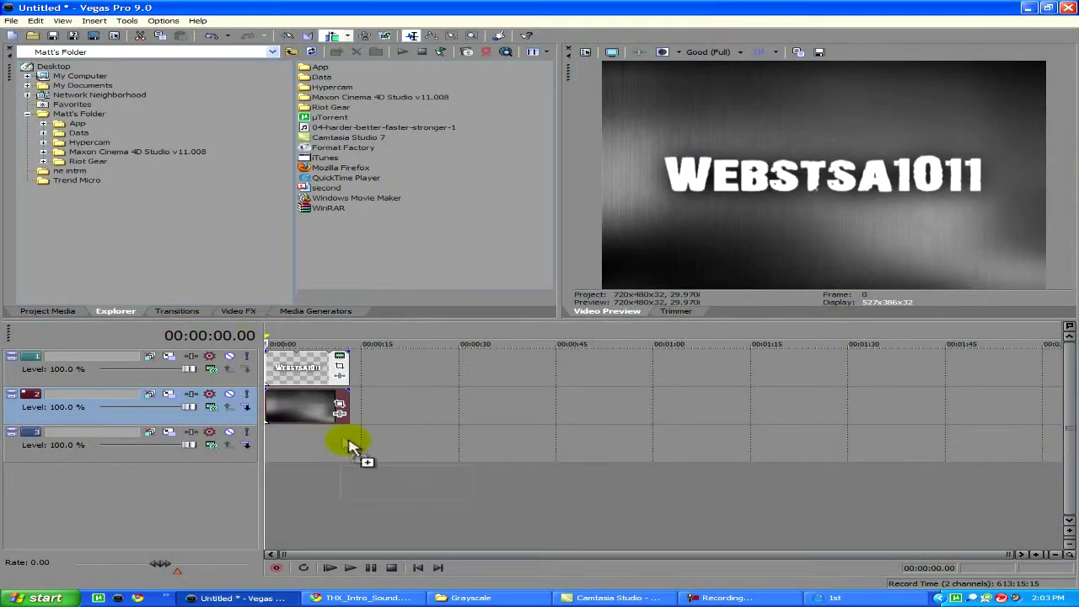
drag(292, 449, 253, 472)
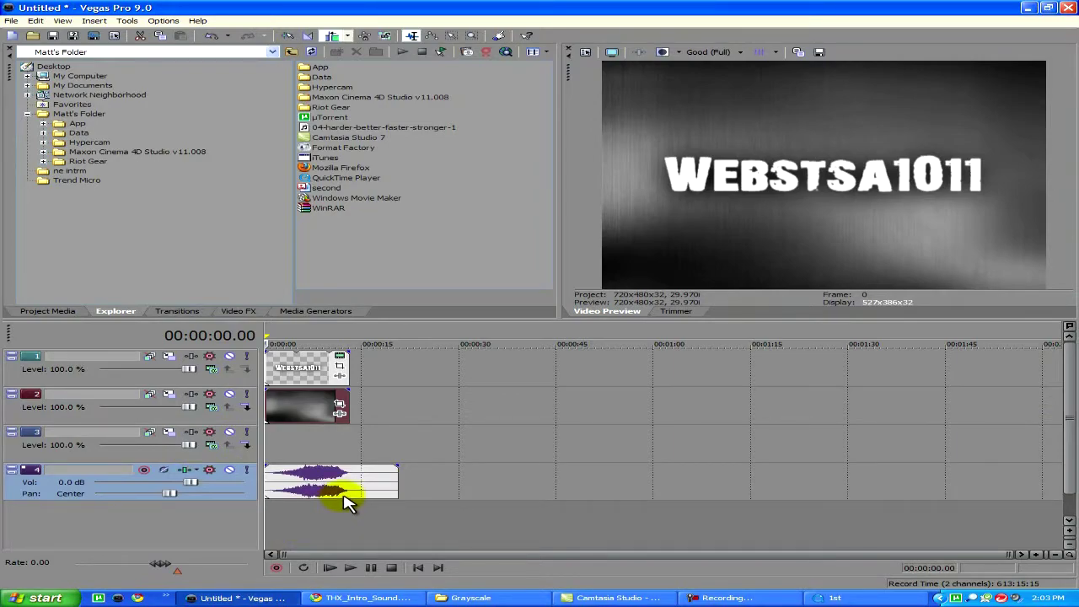
Step: Delete the empty third video track and extend the title and grunge background events to about 19 seconds
right_click(383, 455)
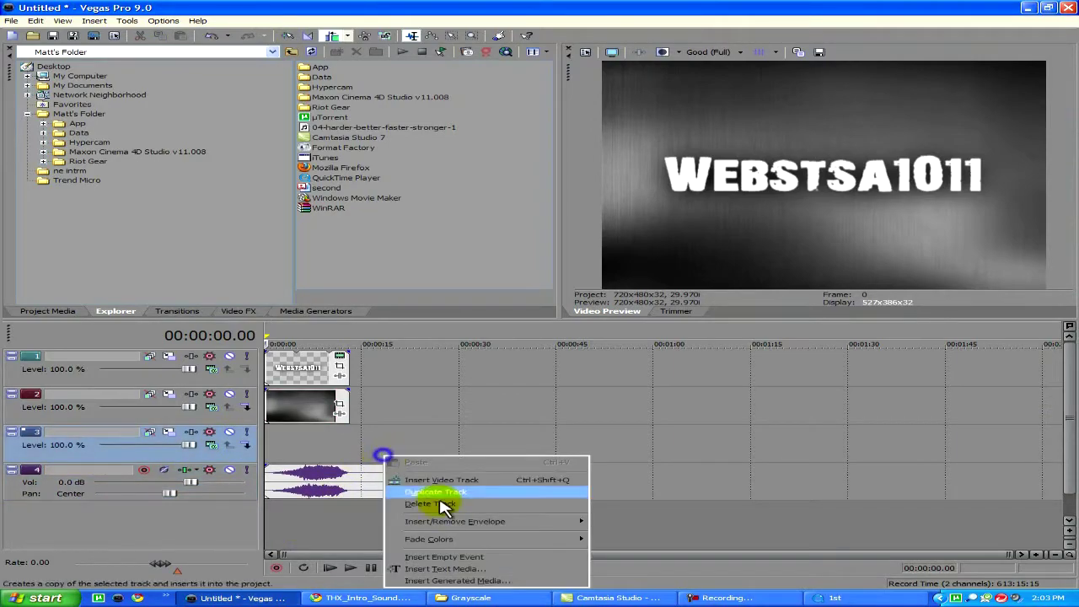
click(424, 504)
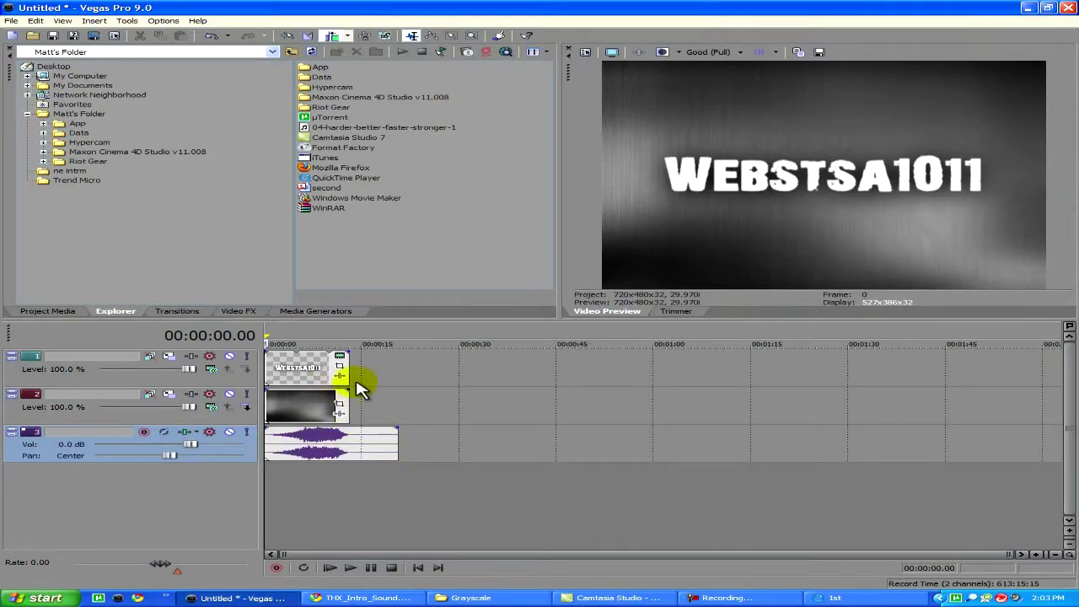
drag(342, 364, 384, 368)
drag(345, 408, 386, 409)
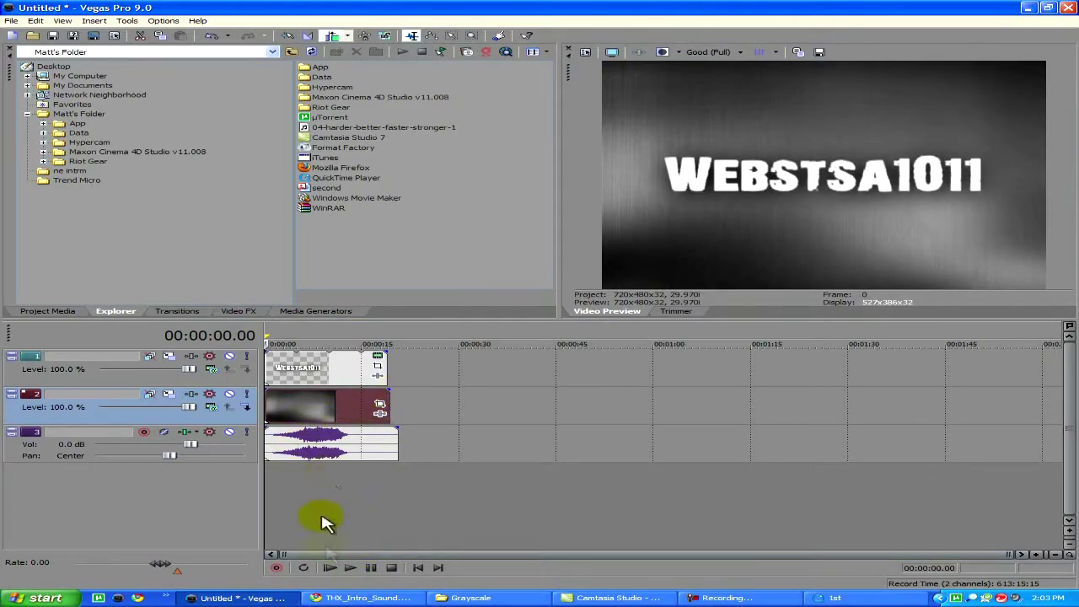
Step: Play the intro sound and drop a timeline marker at about 7 seconds
click(349, 570)
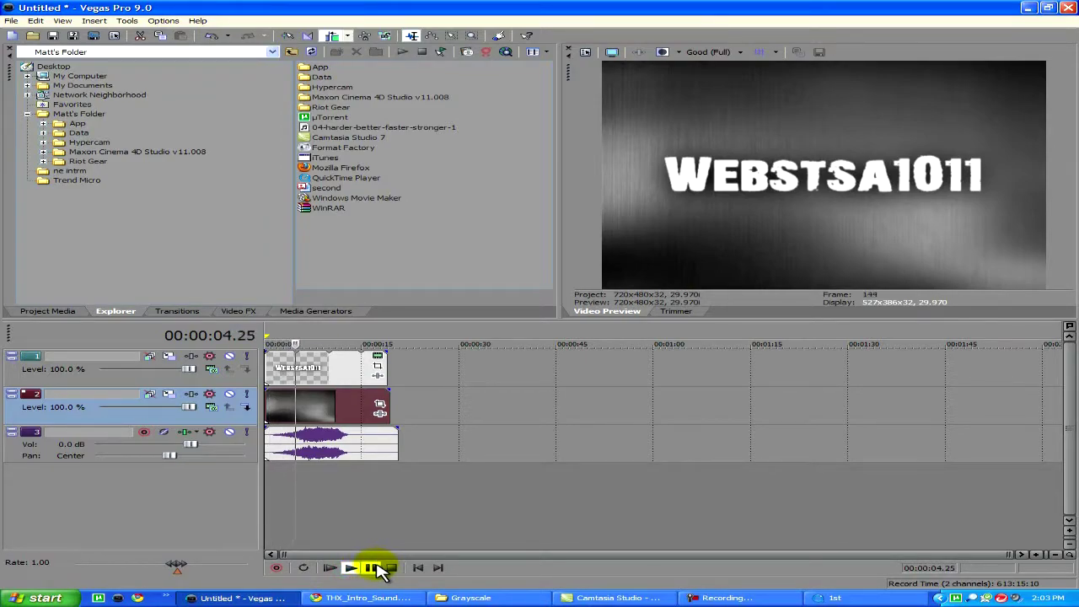
click(371, 569)
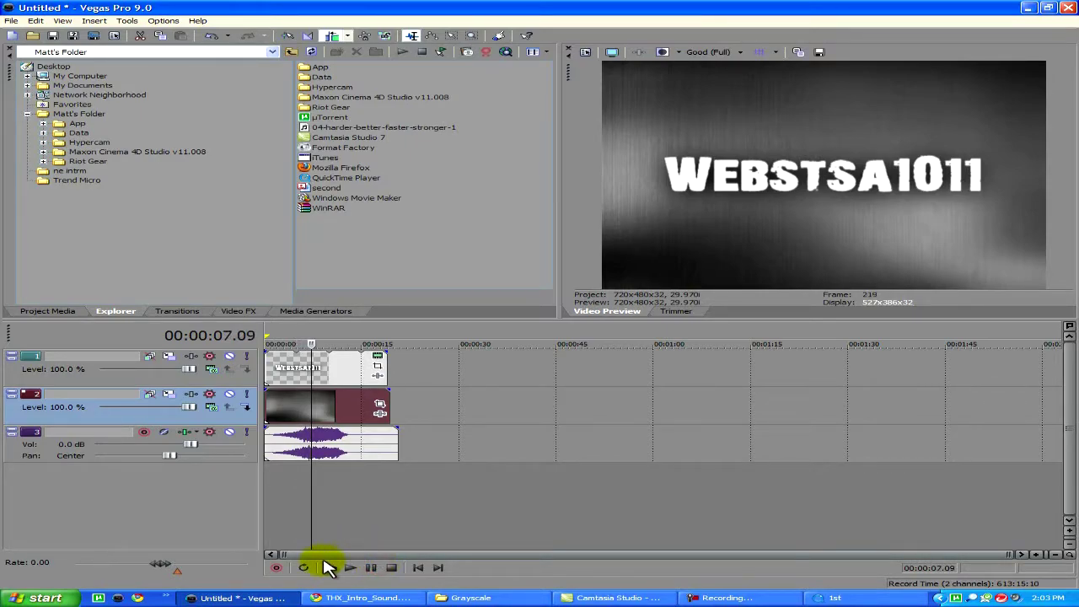
click(292, 516)
click(349, 569)
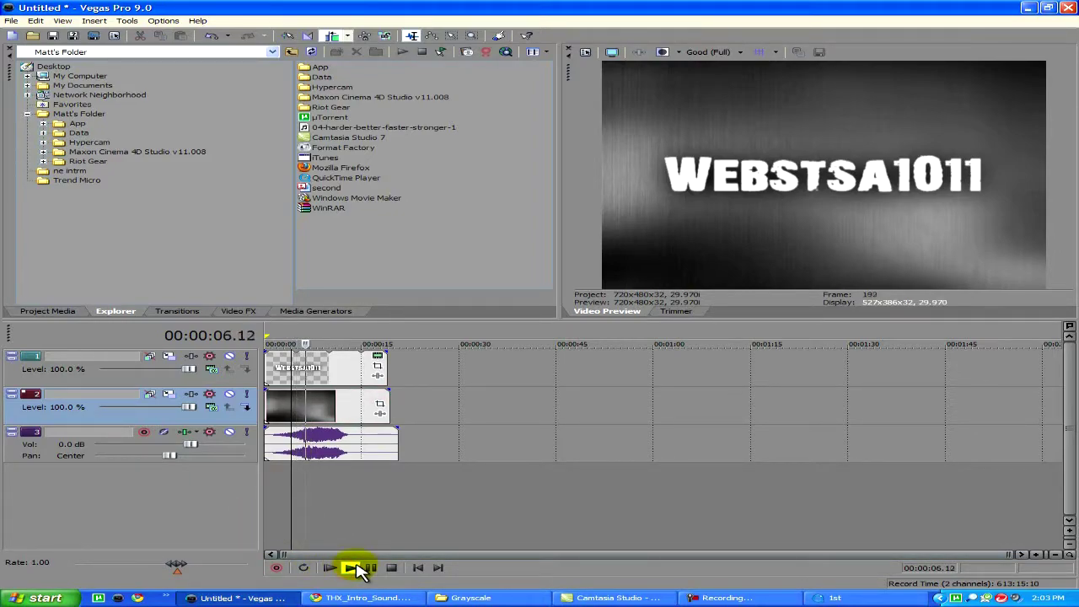
key(m)
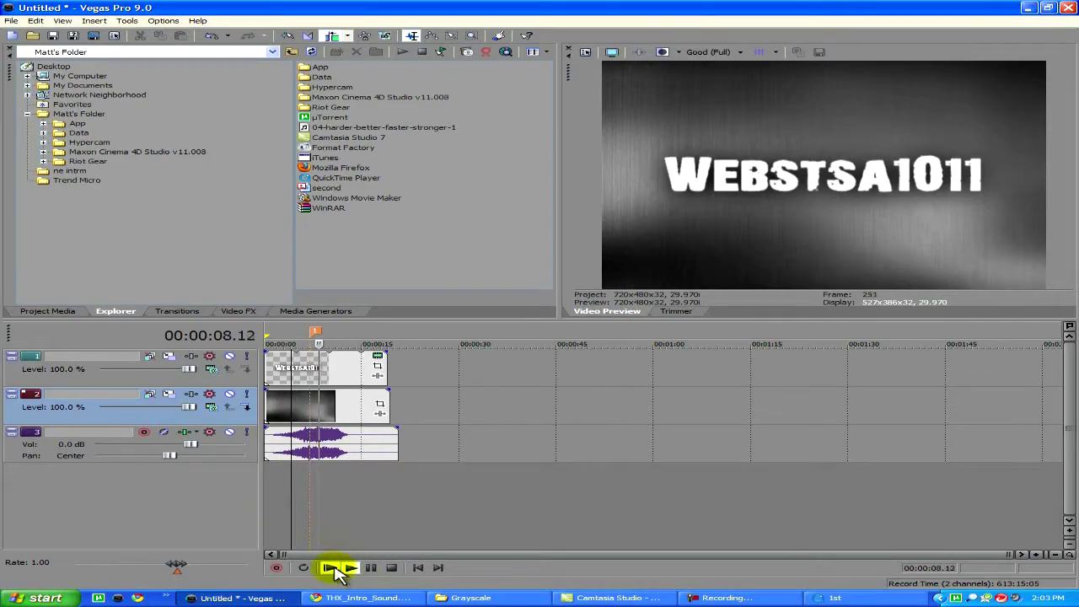
click(371, 568)
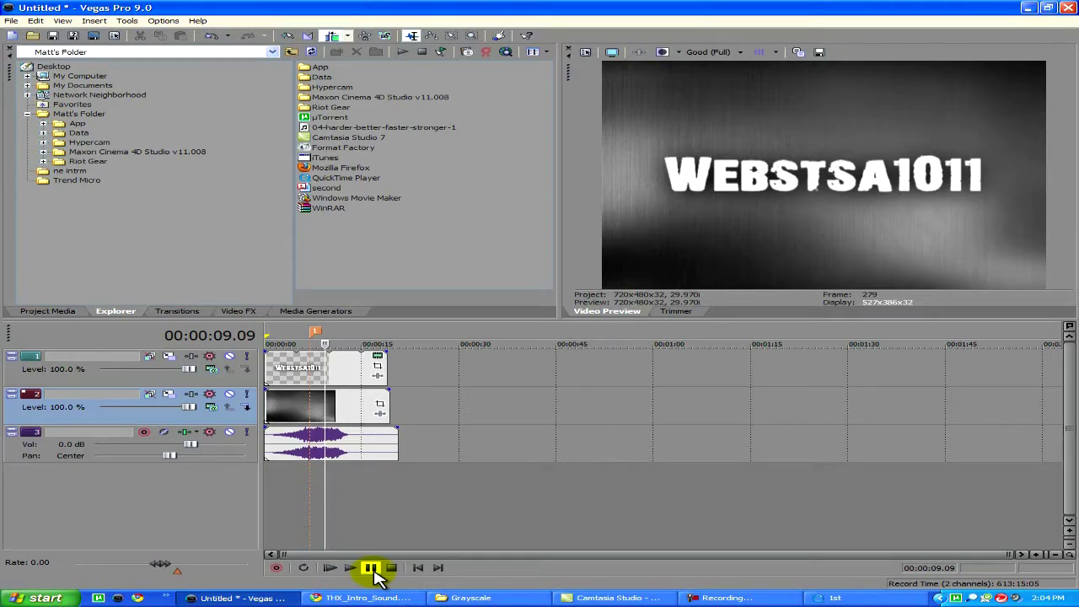
Step: Trim the end of the grunge background event to line up with the end of the title event
click(384, 409)
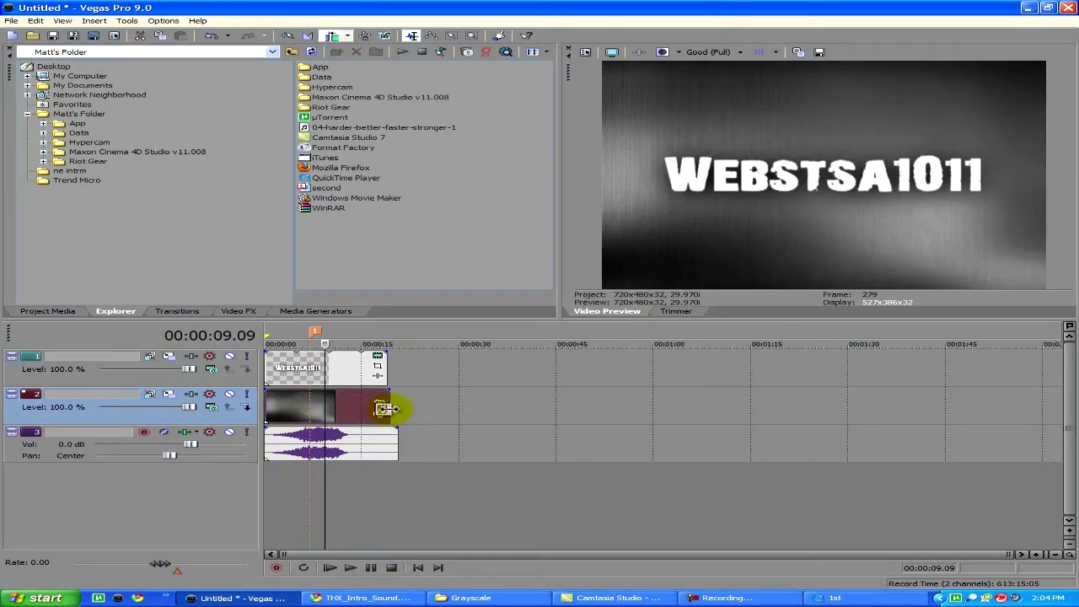
drag(383, 409, 383, 408)
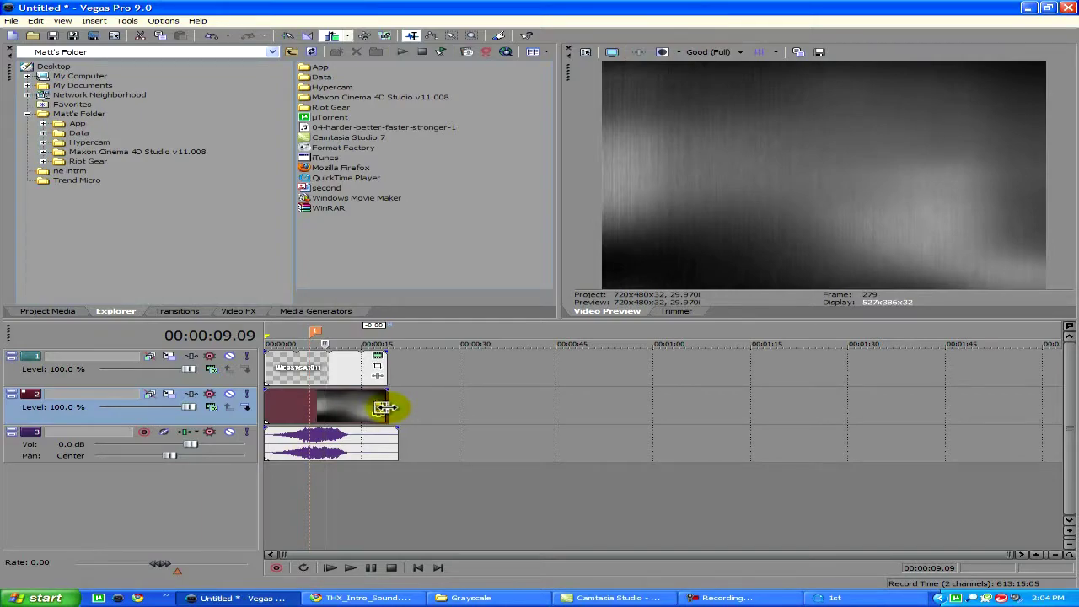
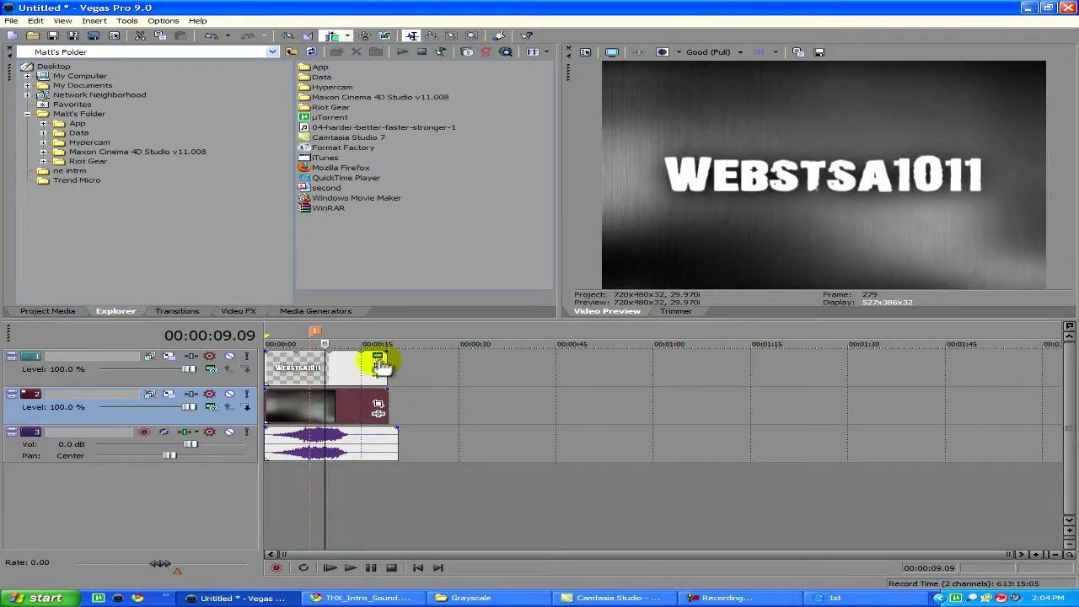
Step: In the title event's Pan/Crop, enlarge the crop frame at the start to about 2,088 by 1,265 so the text appears small
click(379, 360)
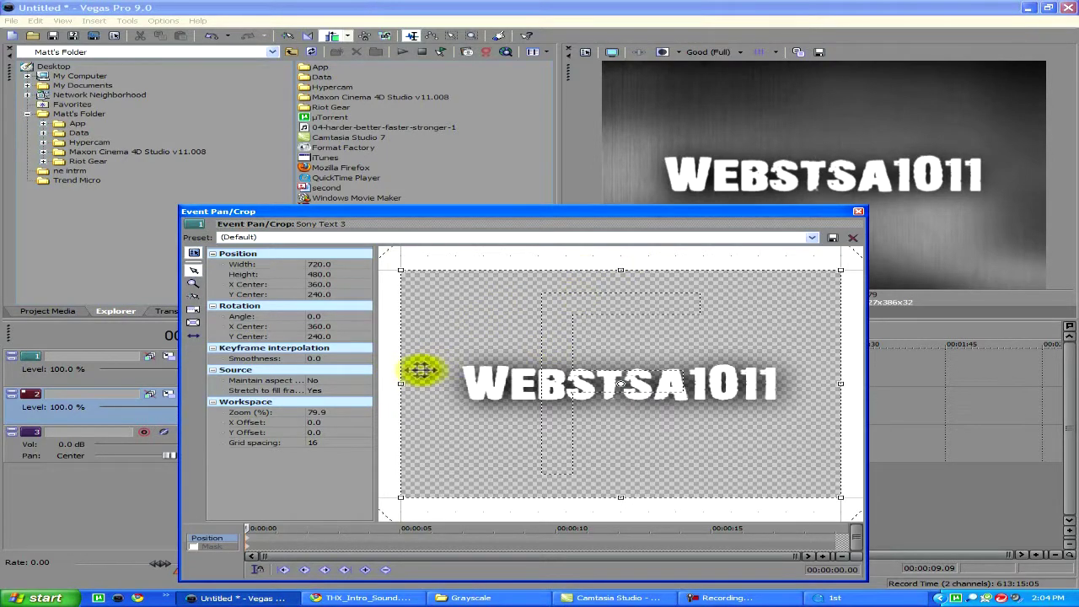
scroll(416, 388, down, 3)
scroll(498, 394, down, 2)
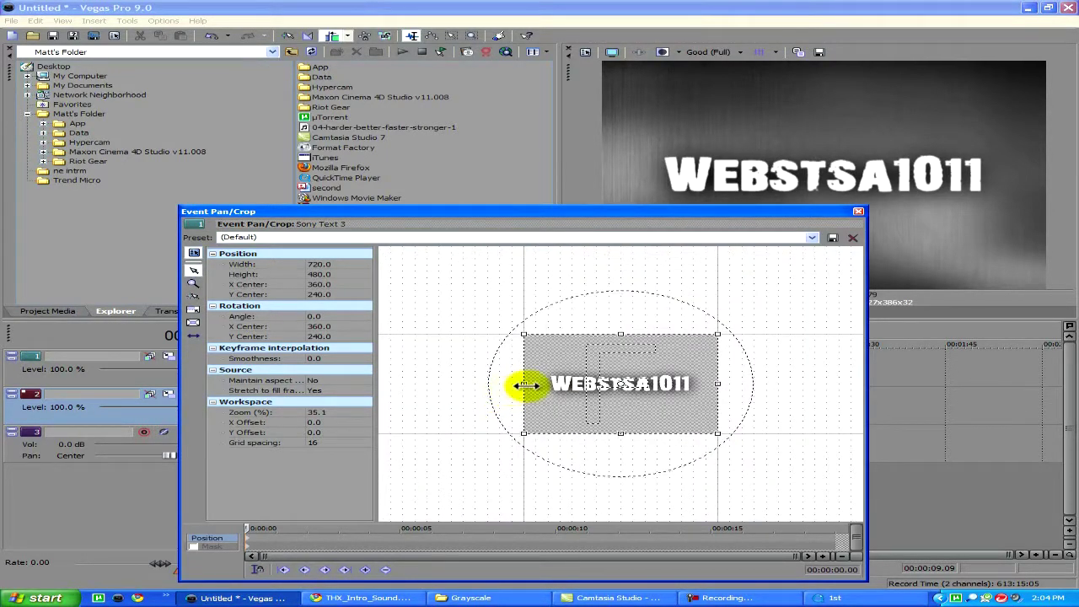
drag(520, 385, 364, 410)
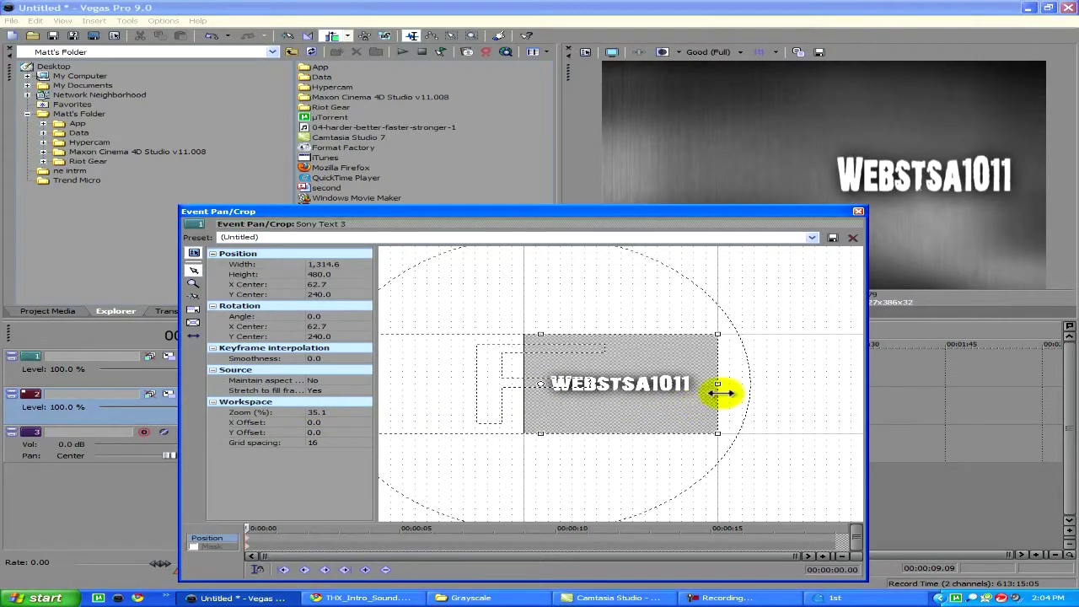
drag(721, 393, 813, 380)
drag(647, 337, 646, 249)
drag(642, 435, 632, 506)
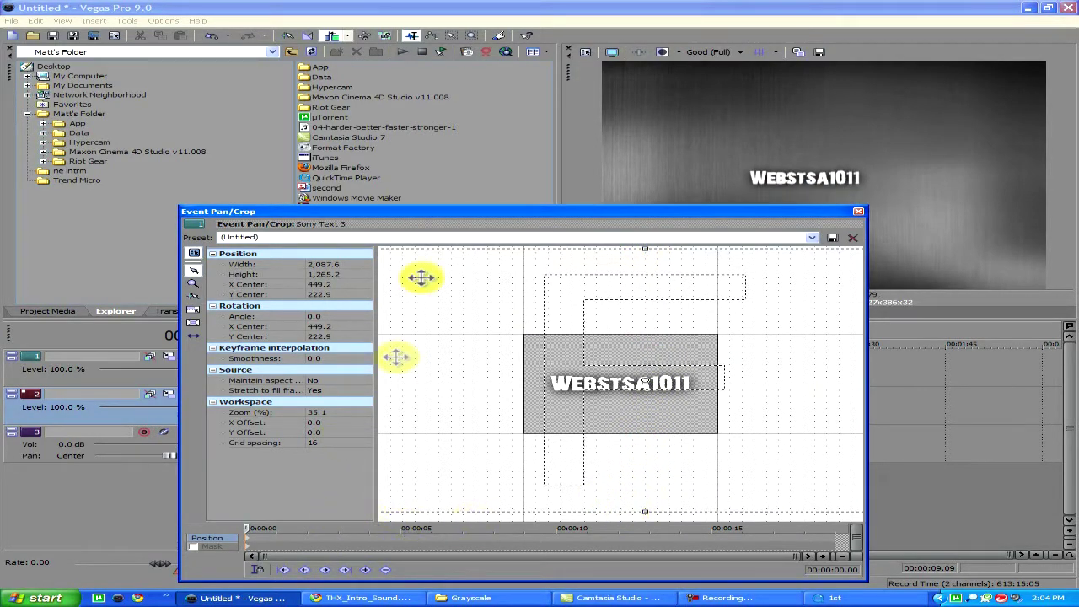
Step: At the marker around 7 seconds, restore the title's Pan/Crop frame to its default size and close the Pan/Crop window
drag(438, 211, 696, 160)
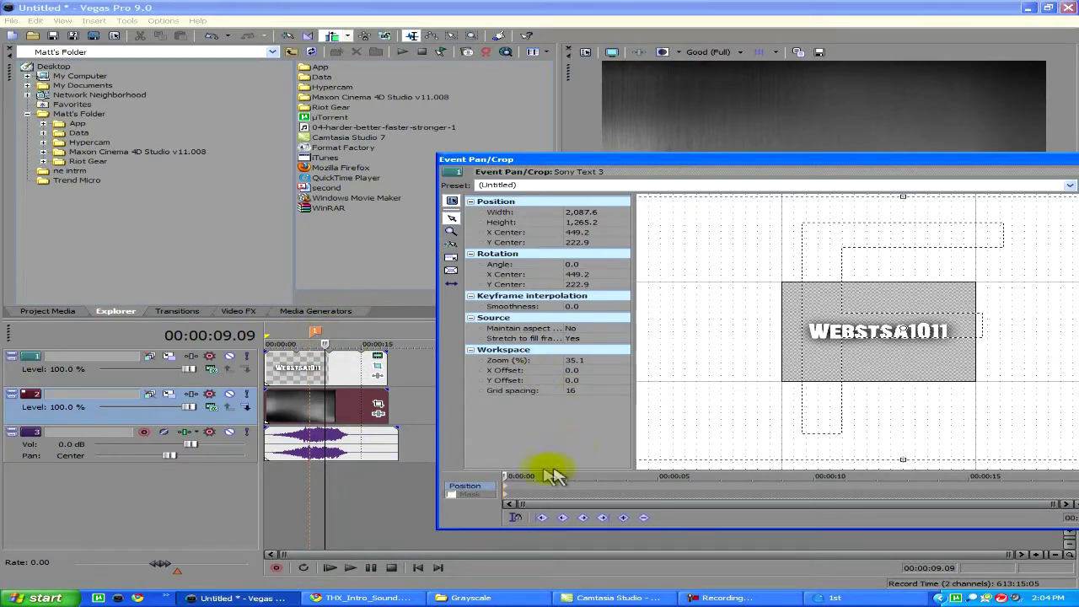
drag(516, 476, 717, 461)
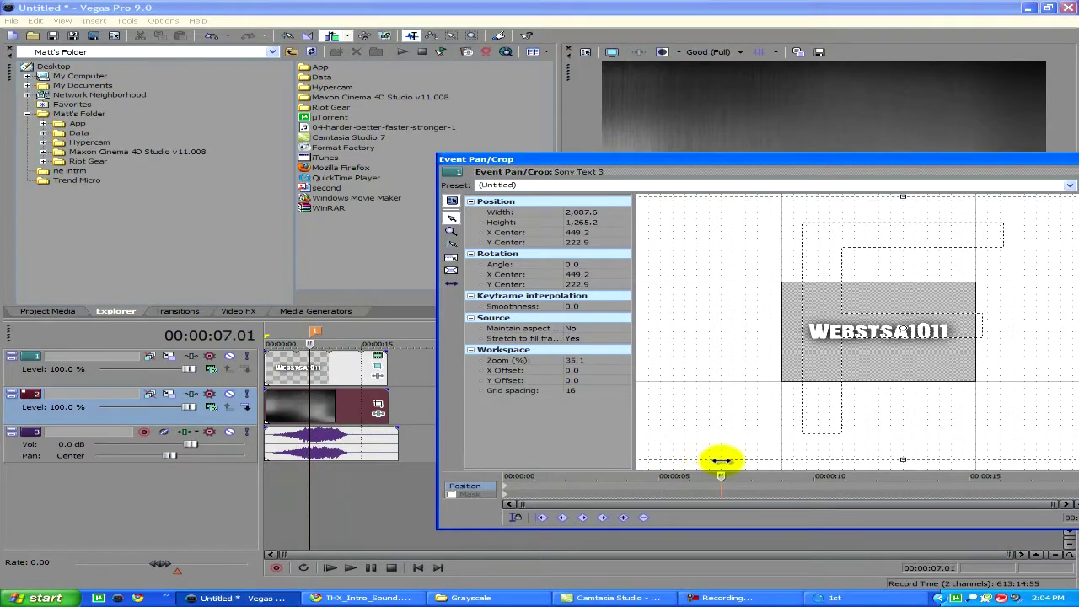
scroll(881, 388, down, 1)
right_click(877, 336)
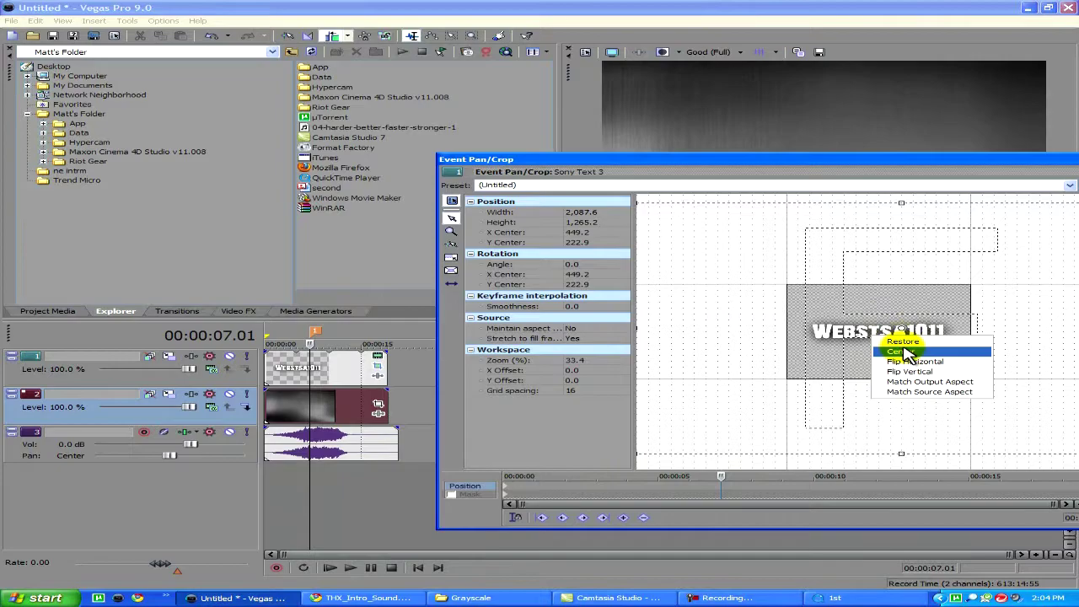
click(900, 350)
right_click(879, 341)
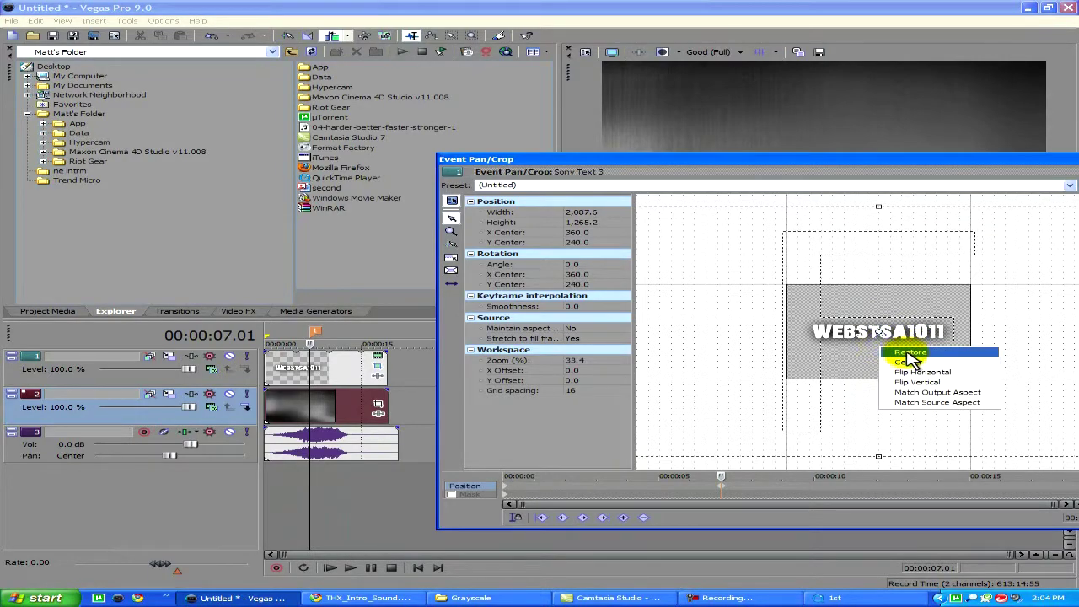
click(896, 348)
drag(949, 160, 807, 164)
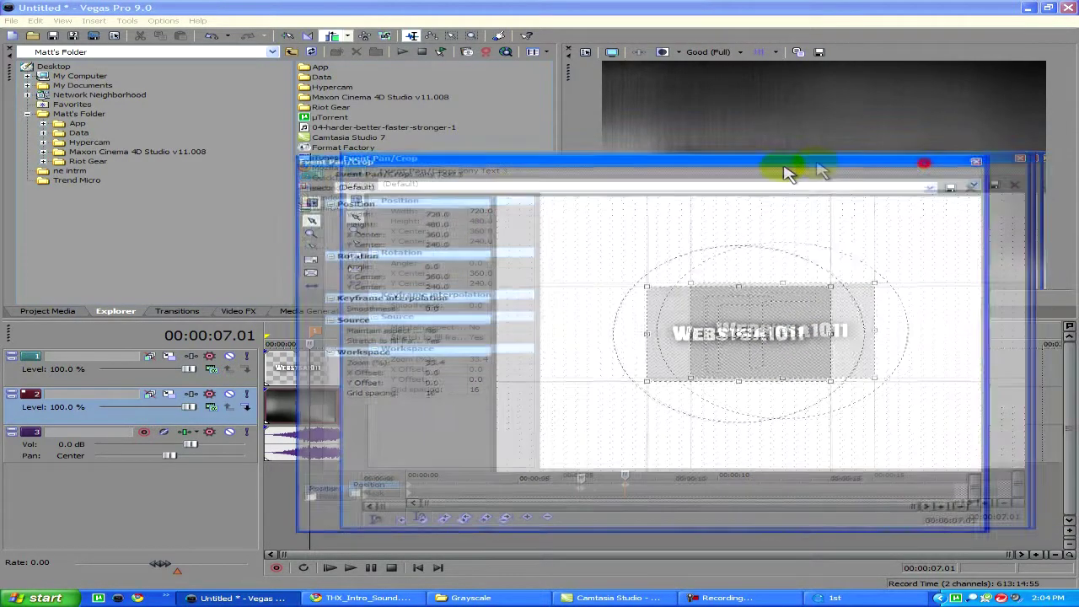
click(975, 162)
Step: Preview the title's zoom animation from the start of the project past the marker, and return to the beginning
click(418, 568)
click(349, 567)
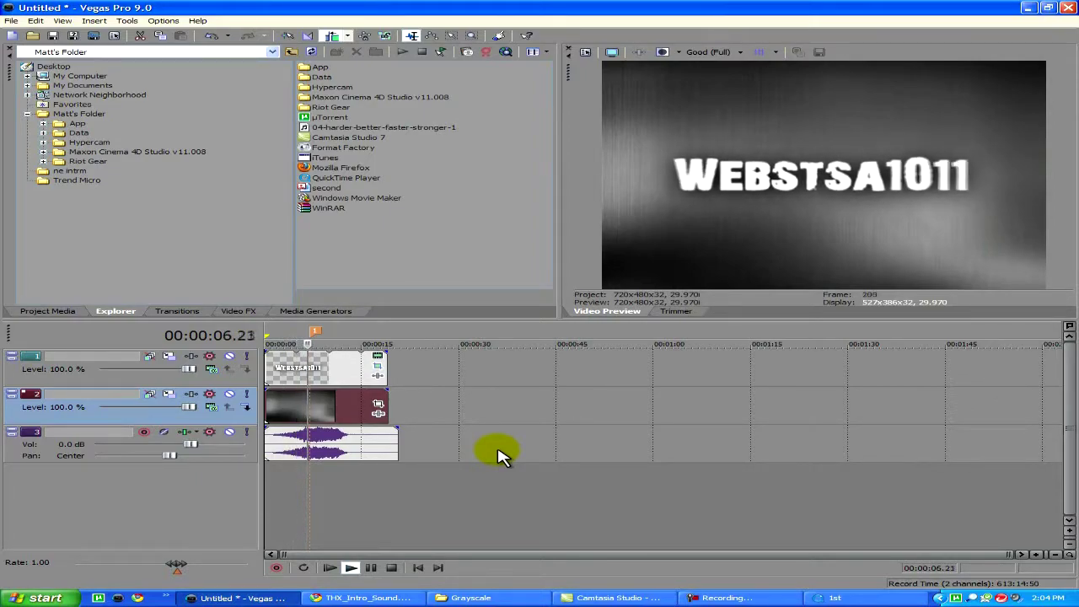
click(391, 567)
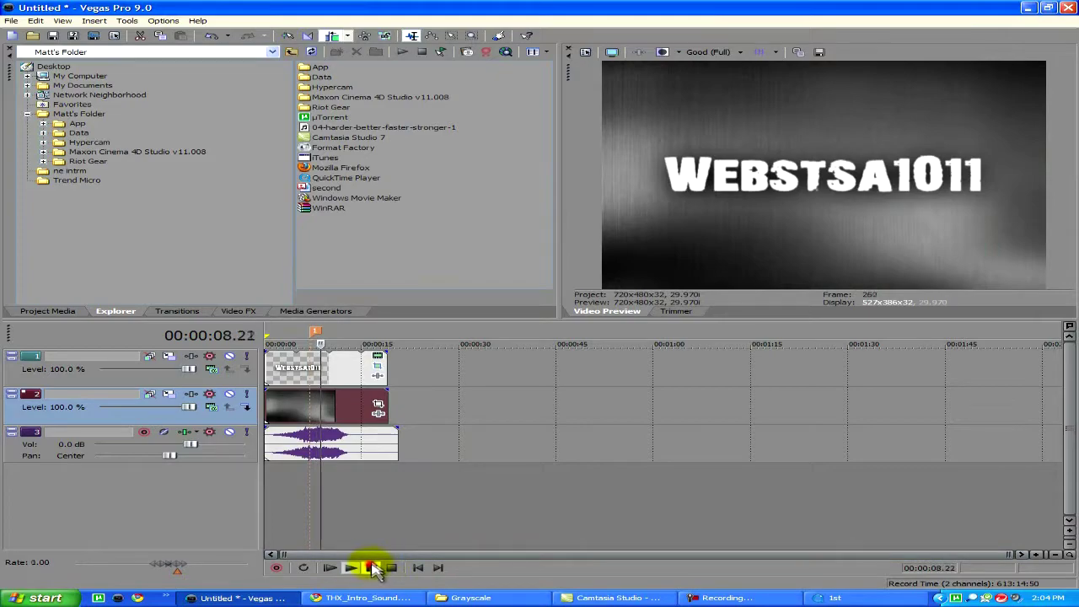
click(418, 567)
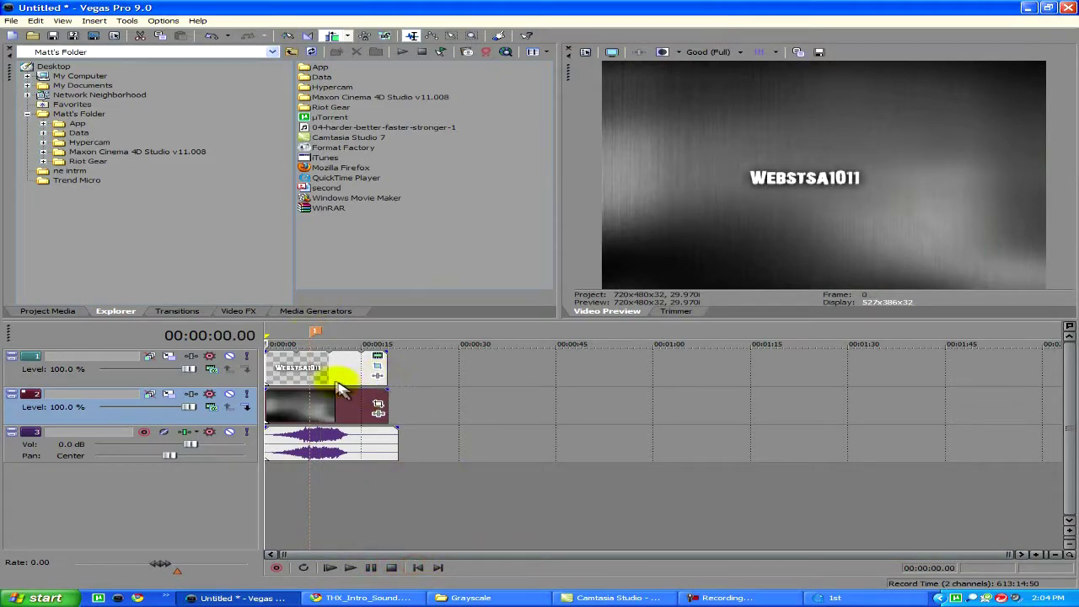
Step: Apply the Medium Blur preset of Gaussian Blur to the title text event
click(232, 313)
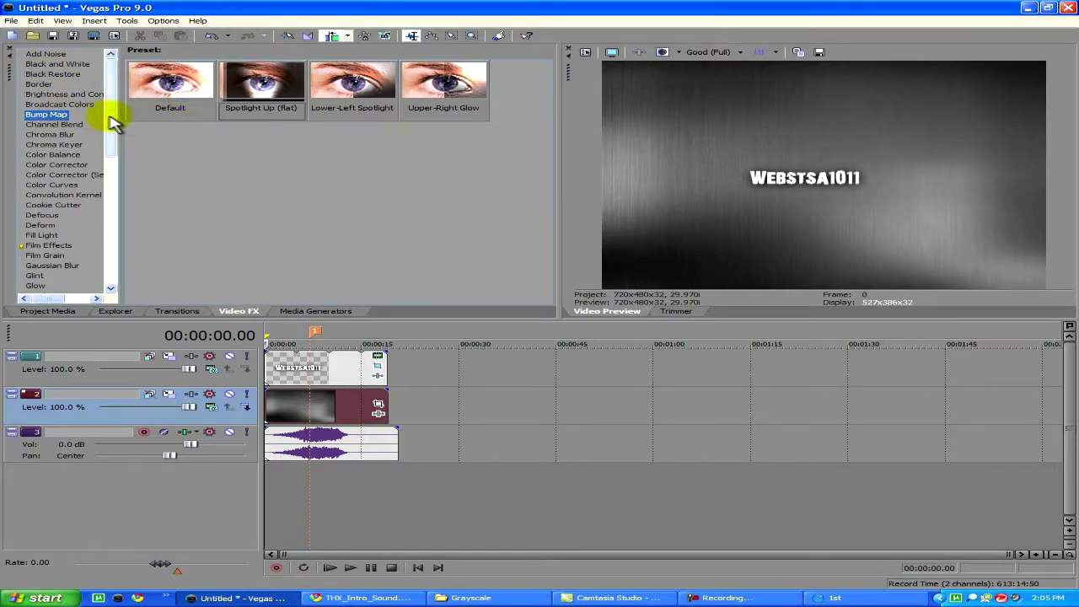
scroll(57, 150, down, 1)
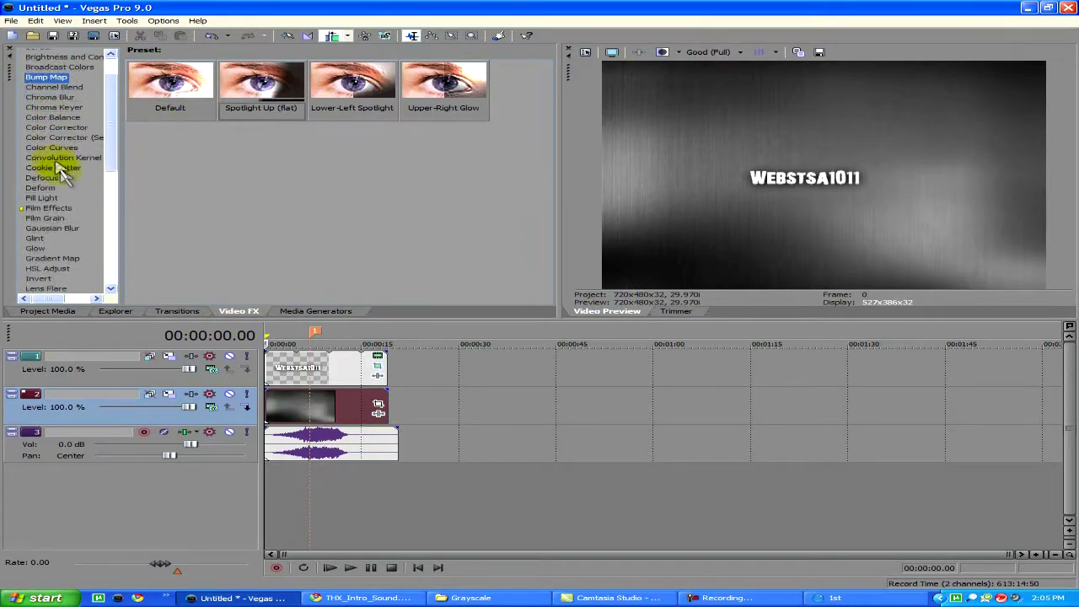
click(39, 229)
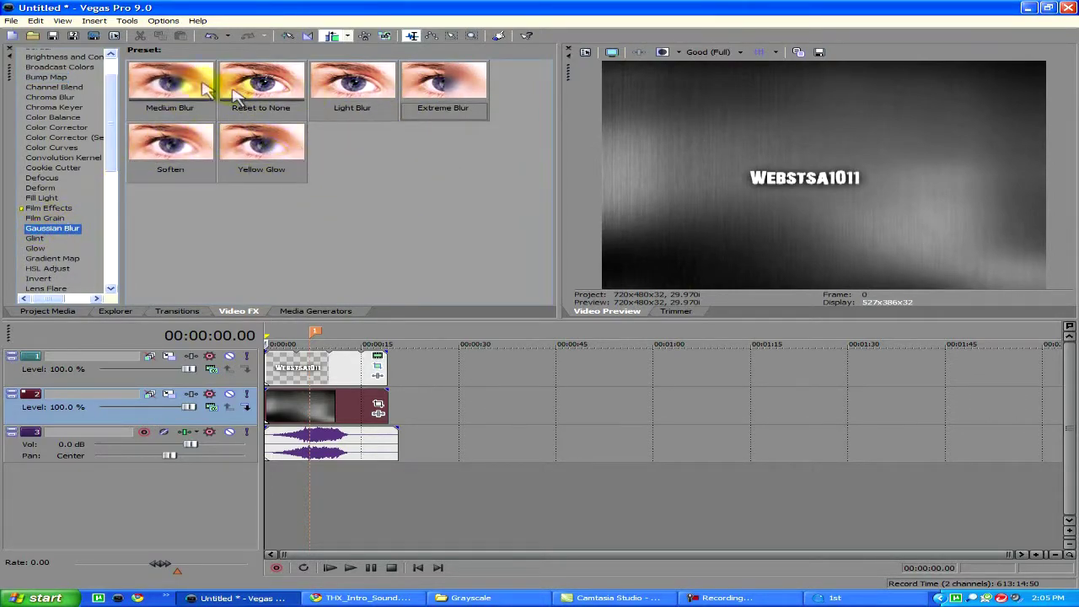
drag(172, 84, 310, 368)
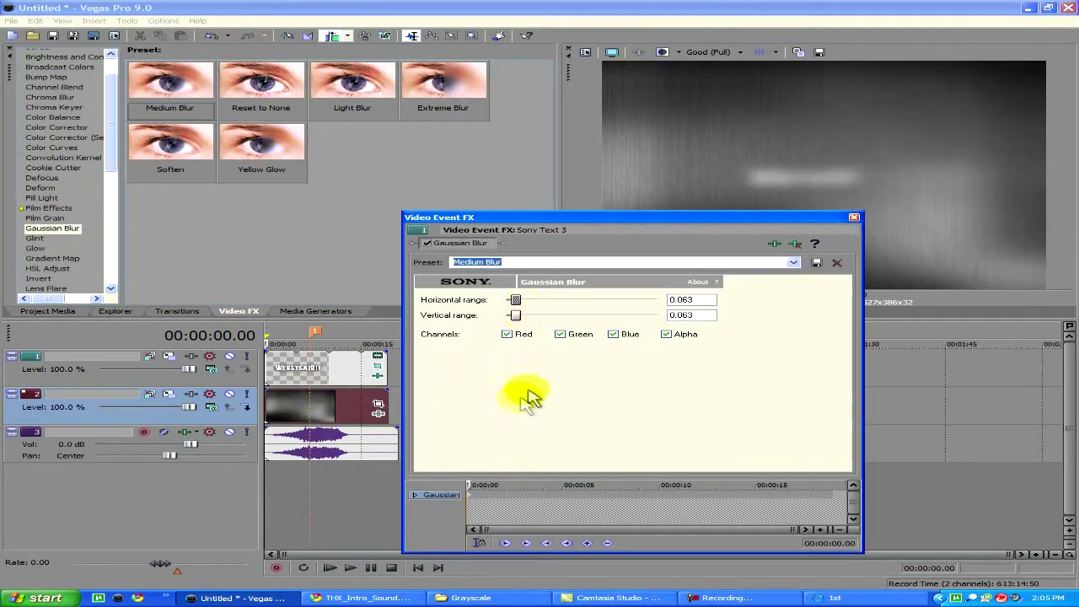
Step: Set the title's Gaussian Blur horizontal and vertical ranges to 0.188 at the start of the event
click(702, 299)
double_click(702, 298)
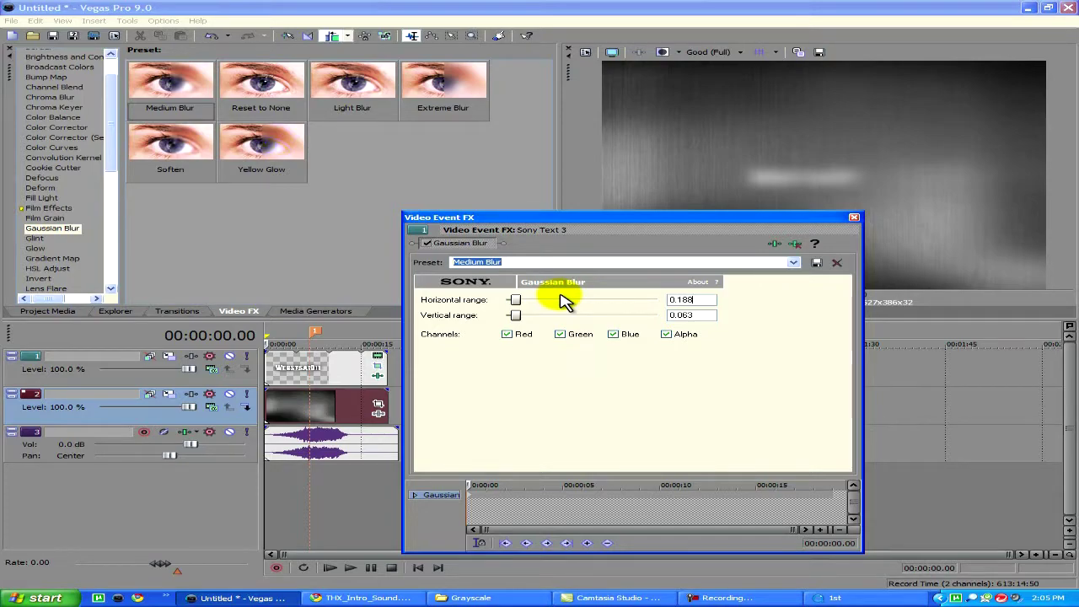
double_click(702, 315)
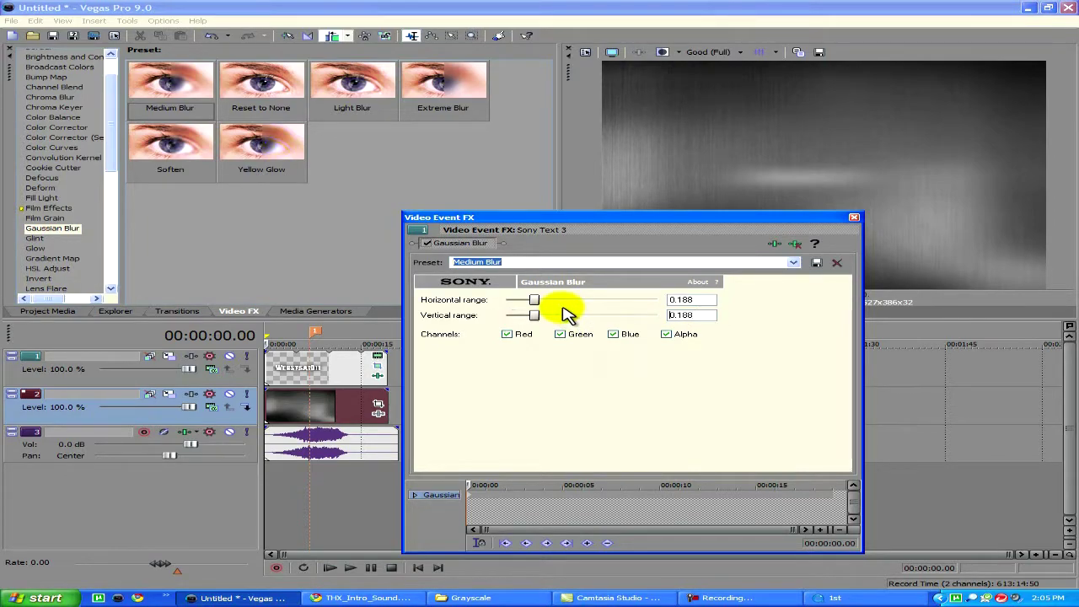
Step: At 7 seconds, reduce the title's horizontal and vertical blur ranges to 0.000 and close the Video Event FX window
drag(472, 488, 595, 482)
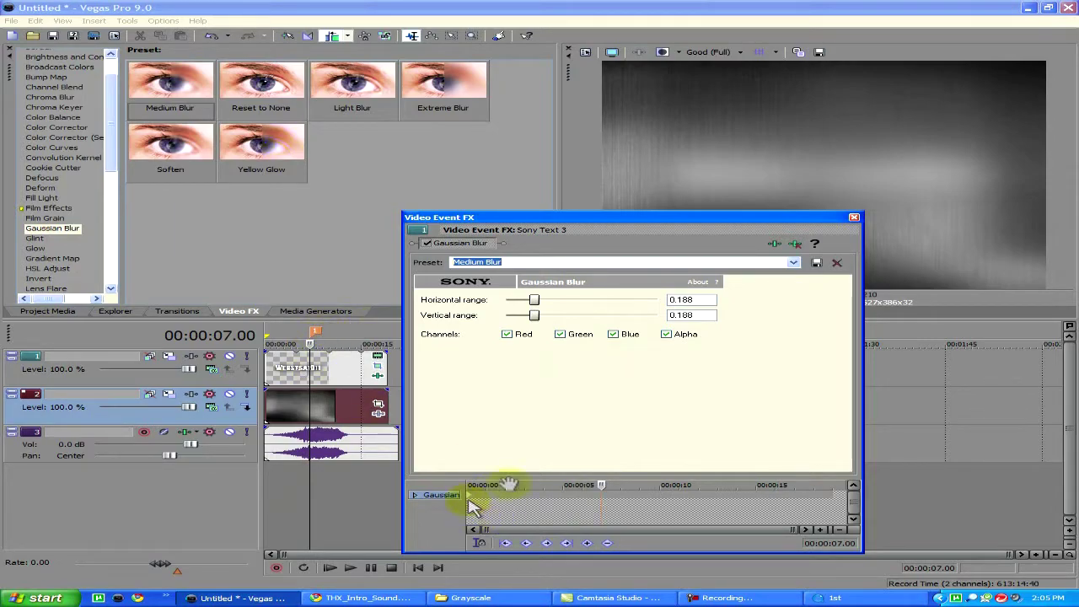
drag(536, 305, 460, 318)
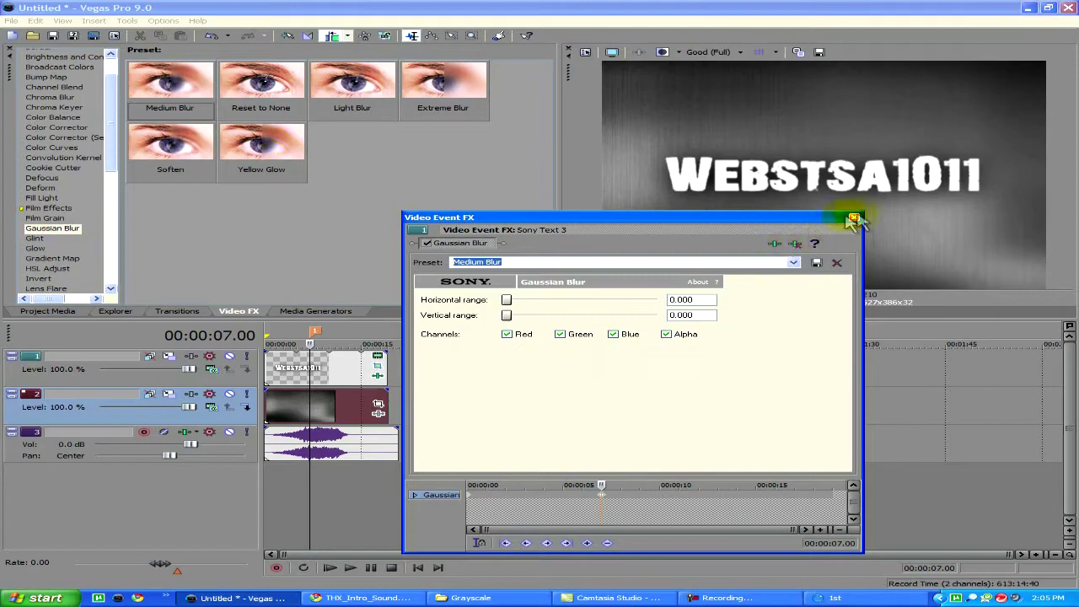
click(854, 218)
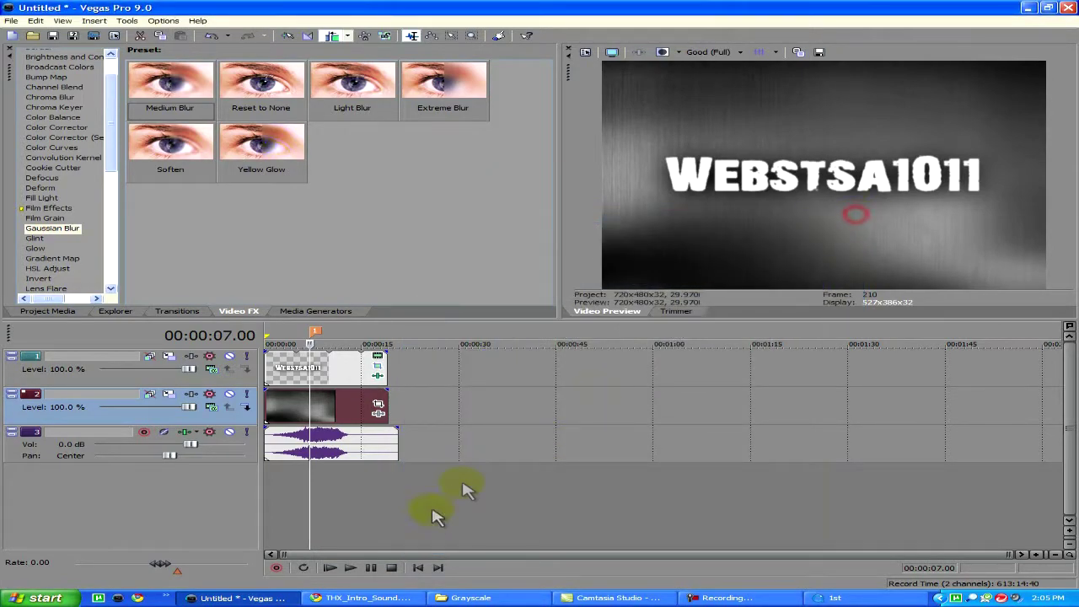
Step: Preview the title's blur-to-sharp animation from the start of the project, and stop playback
click(417, 567)
click(351, 567)
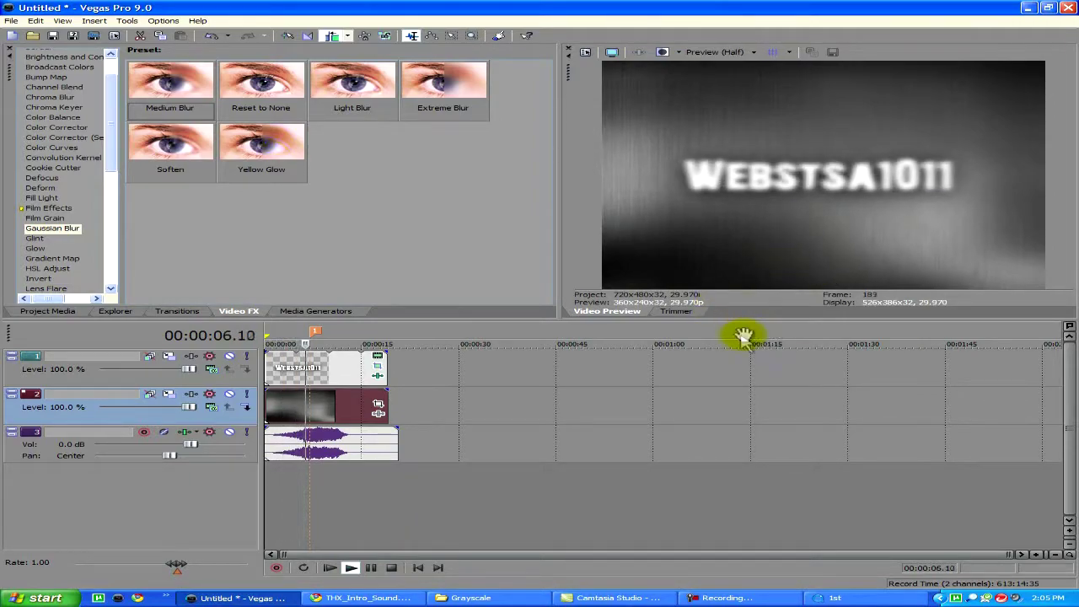
click(391, 568)
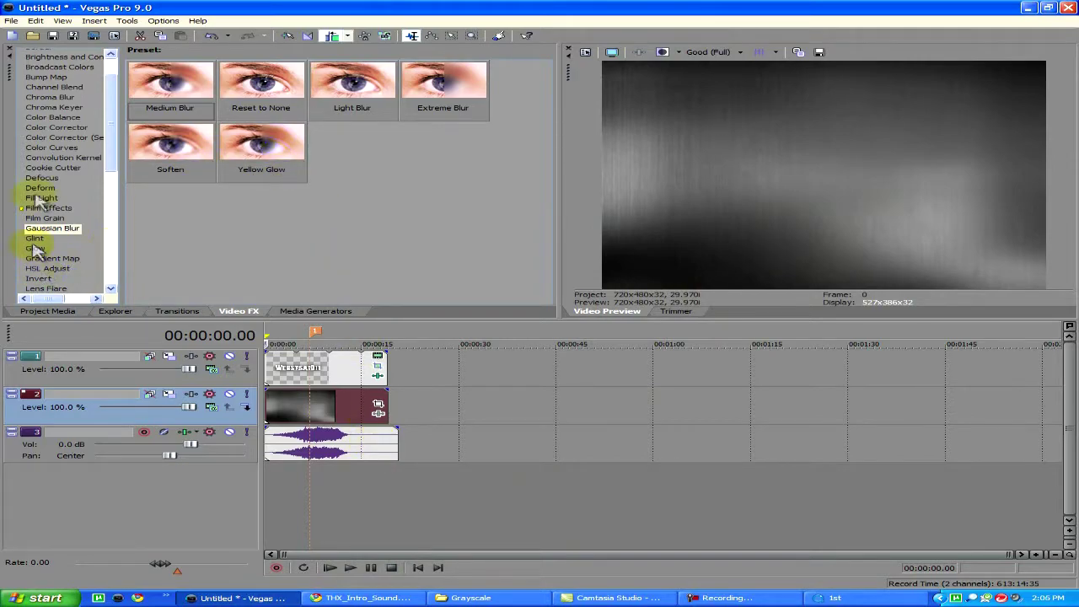
Step: Apply the Spotlight Up (flat) preset of Bump Map to the title text event
scroll(82, 145, up, 2)
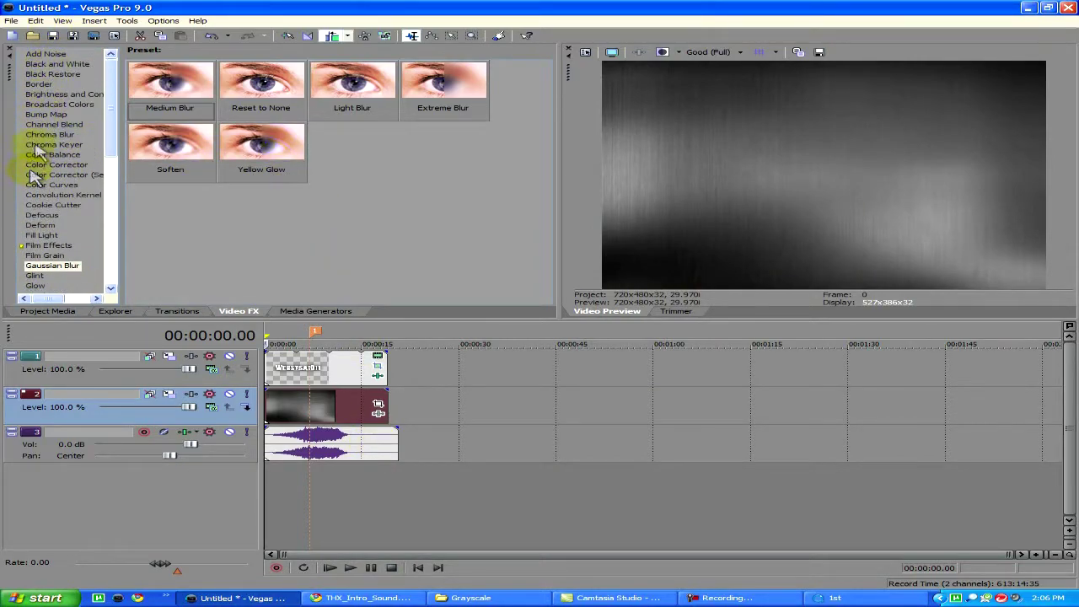
click(54, 117)
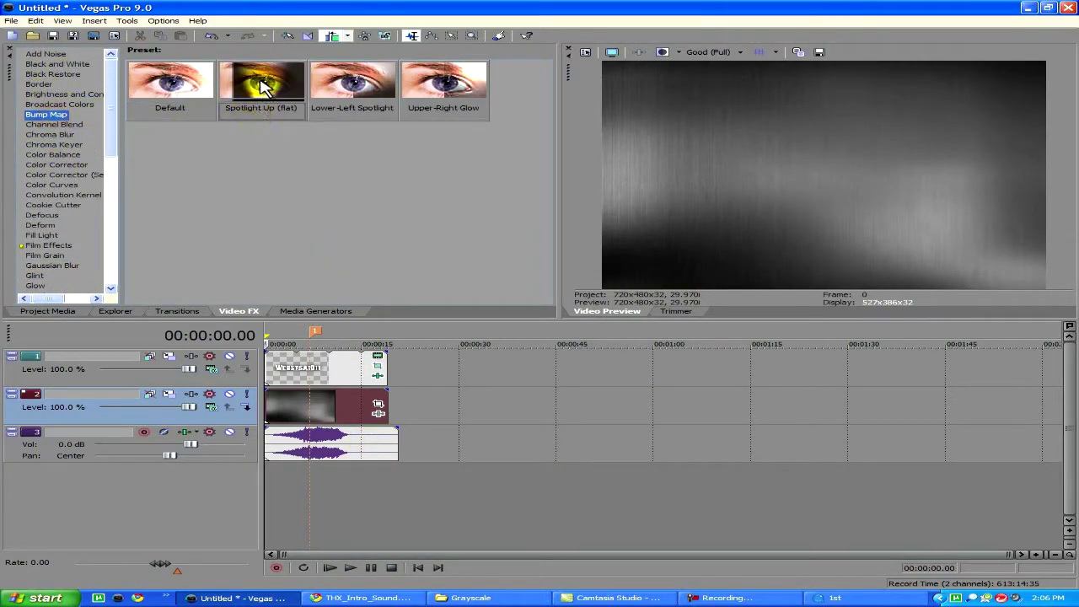
drag(261, 84, 303, 364)
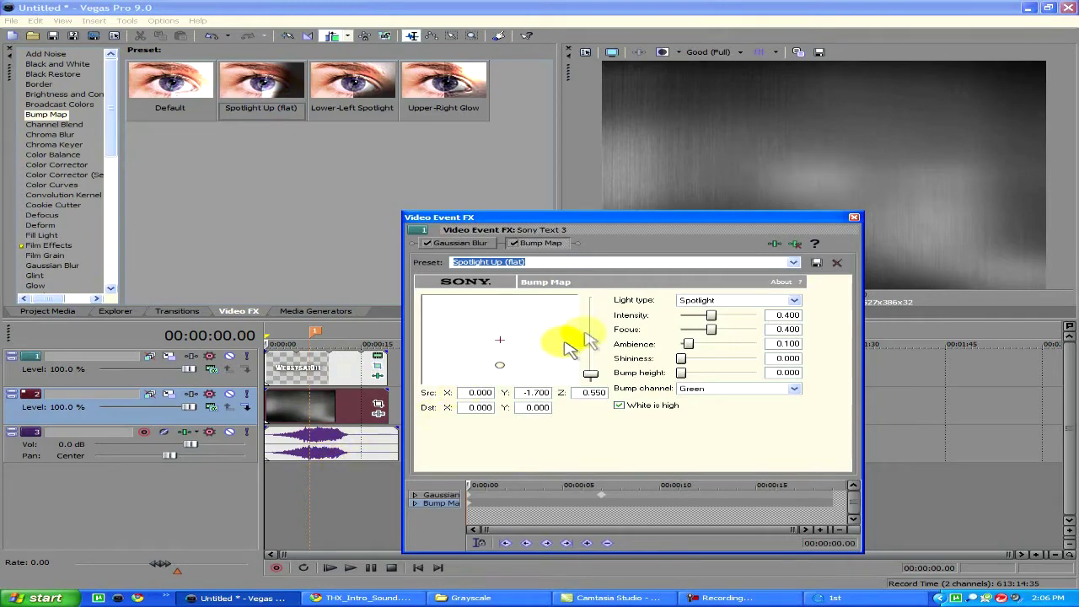
Step: Keyframe the title's Bump Map light source at X -3.000, Y -0.429 around 7 seconds and X 2.266, Y -1.714 around 11 seconds
drag(468, 485, 606, 491)
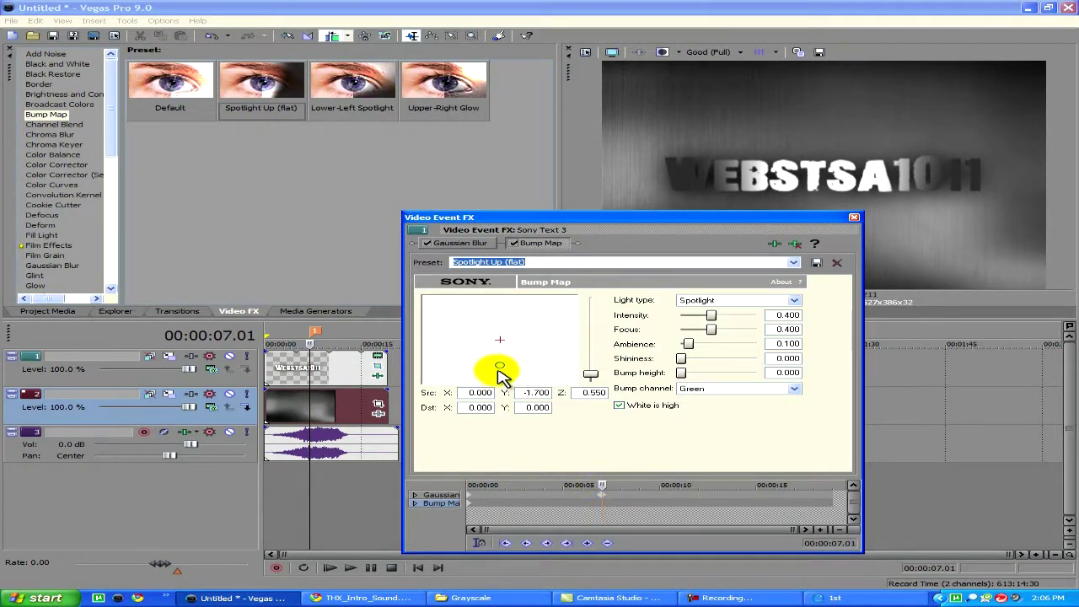
drag(497, 365, 403, 340)
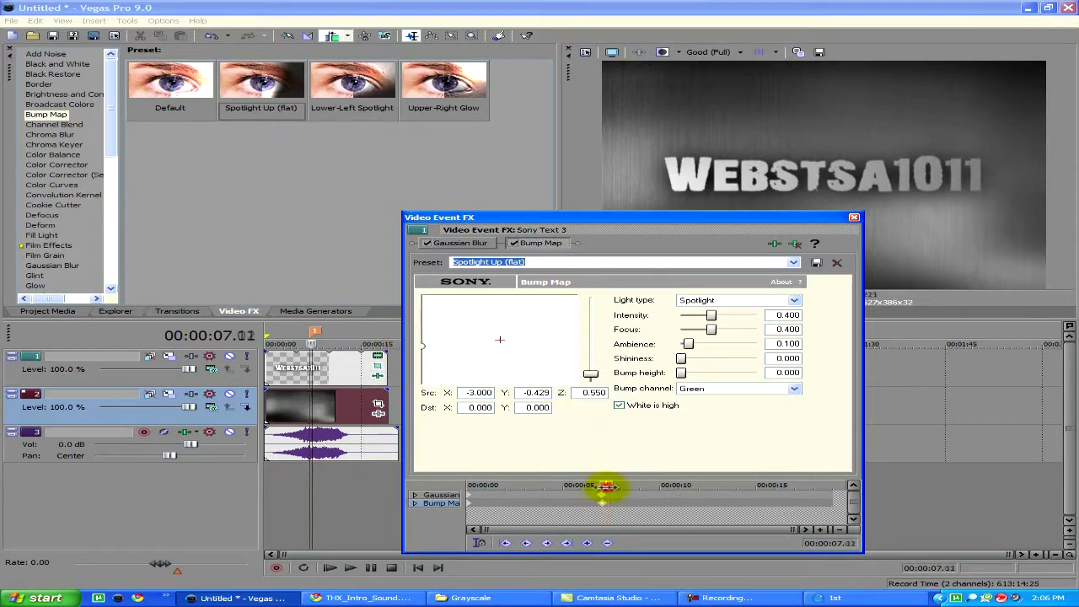
drag(605, 487, 809, 487)
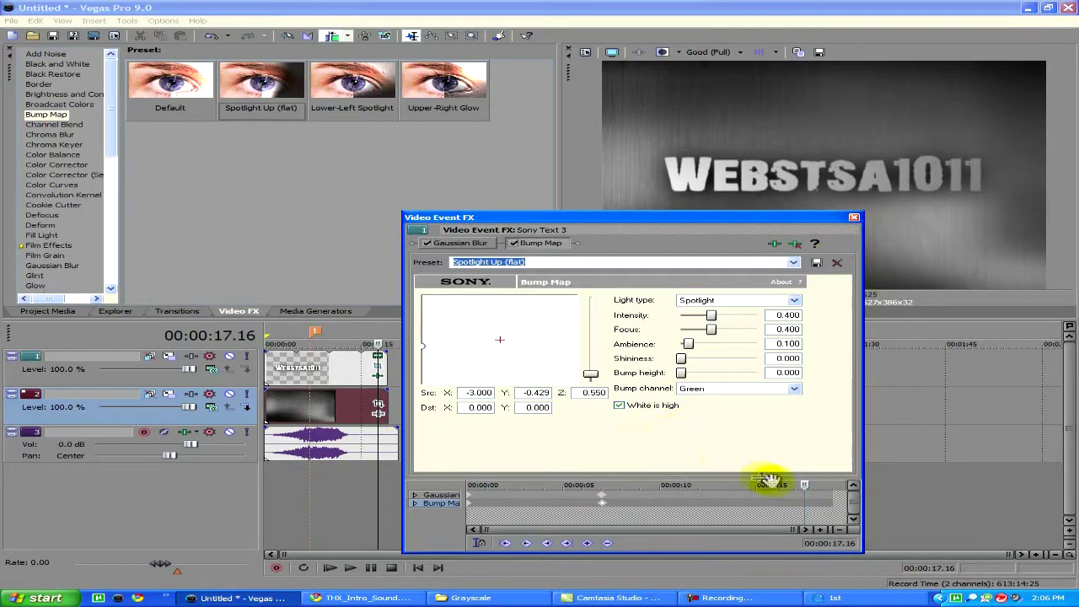
drag(807, 485, 664, 470)
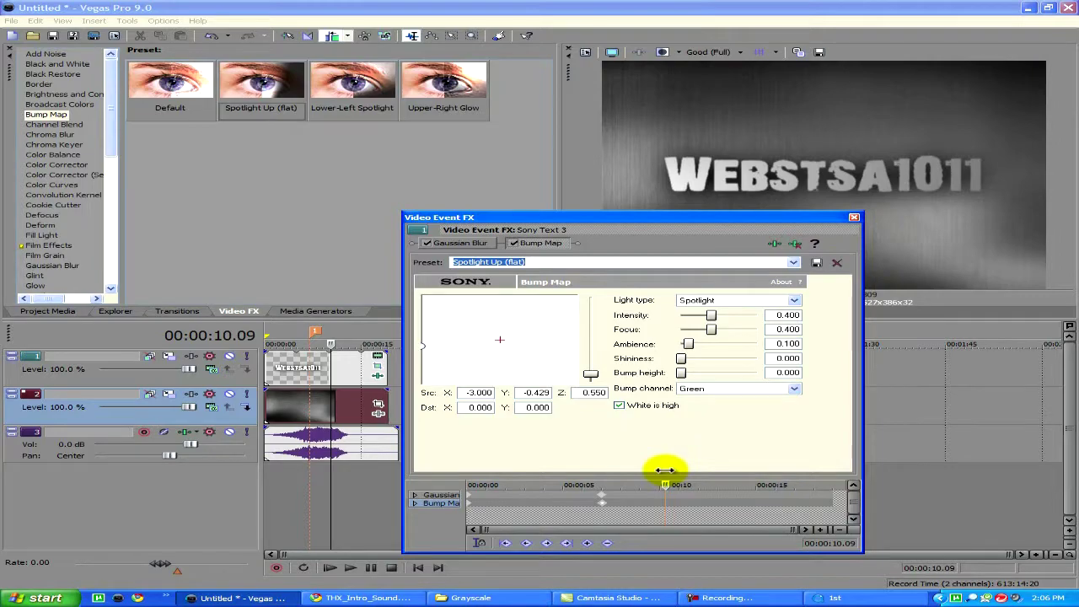
drag(666, 468, 678, 478)
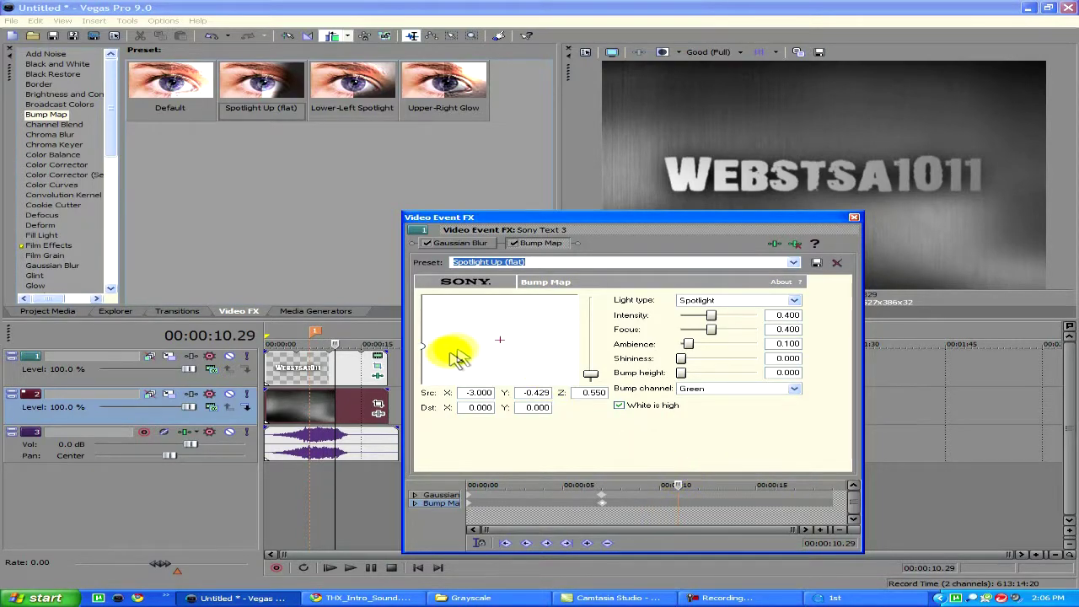
drag(422, 348, 561, 368)
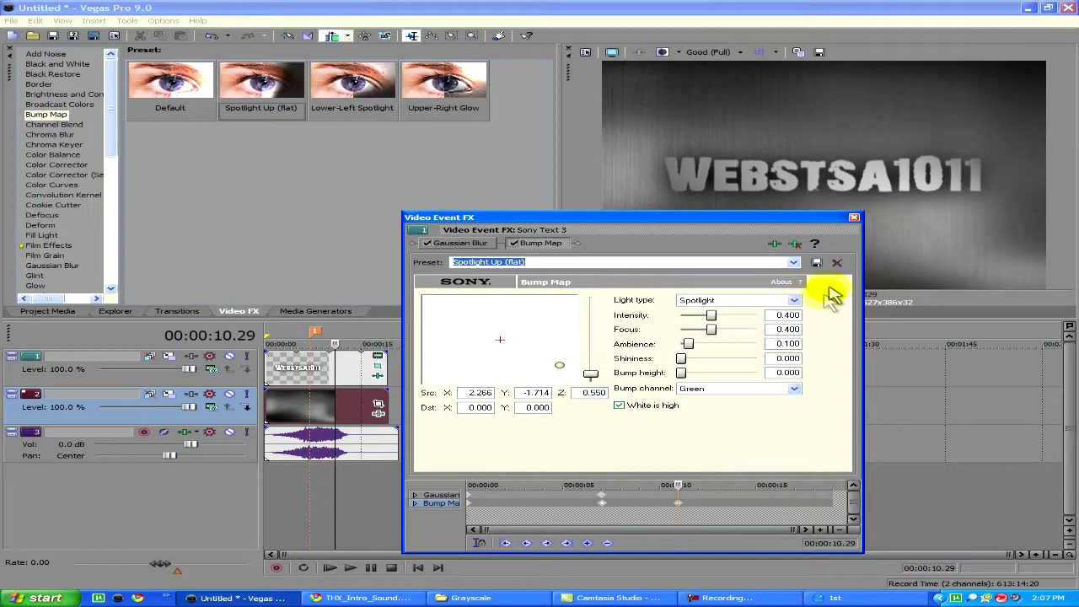
click(854, 218)
Step: Return to the project start and trim the ends of the title, background and audio events to about 15 seconds
click(418, 568)
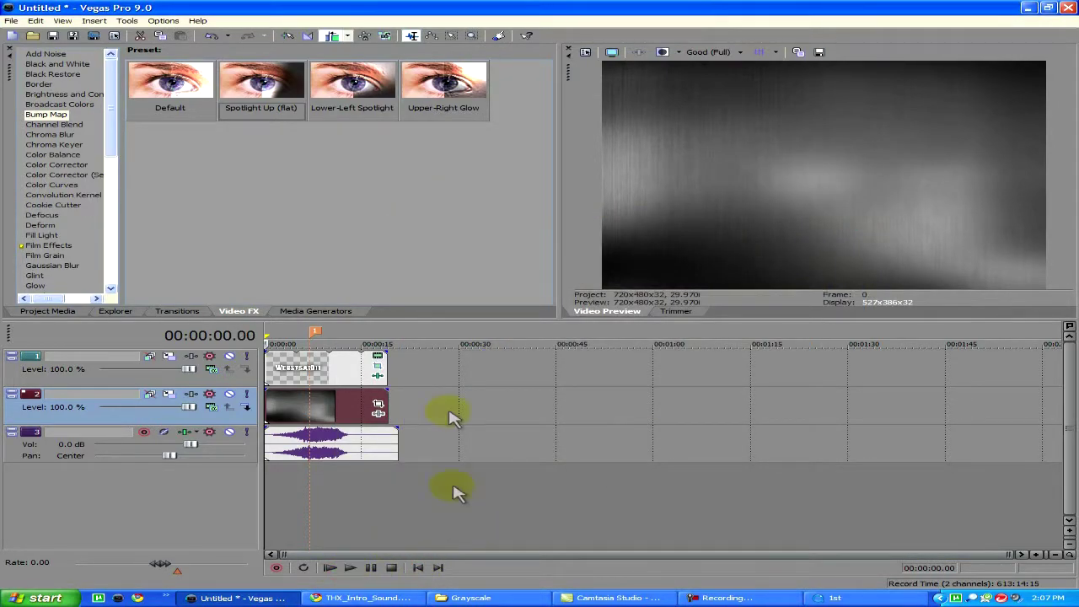
drag(385, 366, 358, 367)
drag(380, 406, 358, 403)
drag(395, 443, 363, 445)
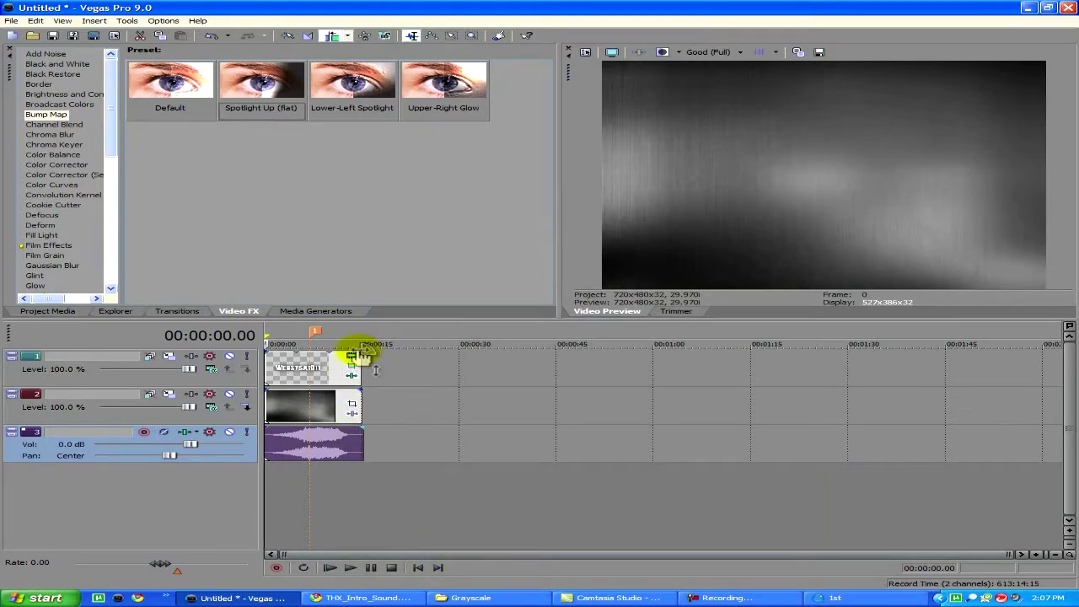
Step: Add fade-outs of about 2.5 seconds to the ends of the title and background events, and preview the intro
drag(363, 350, 344, 354)
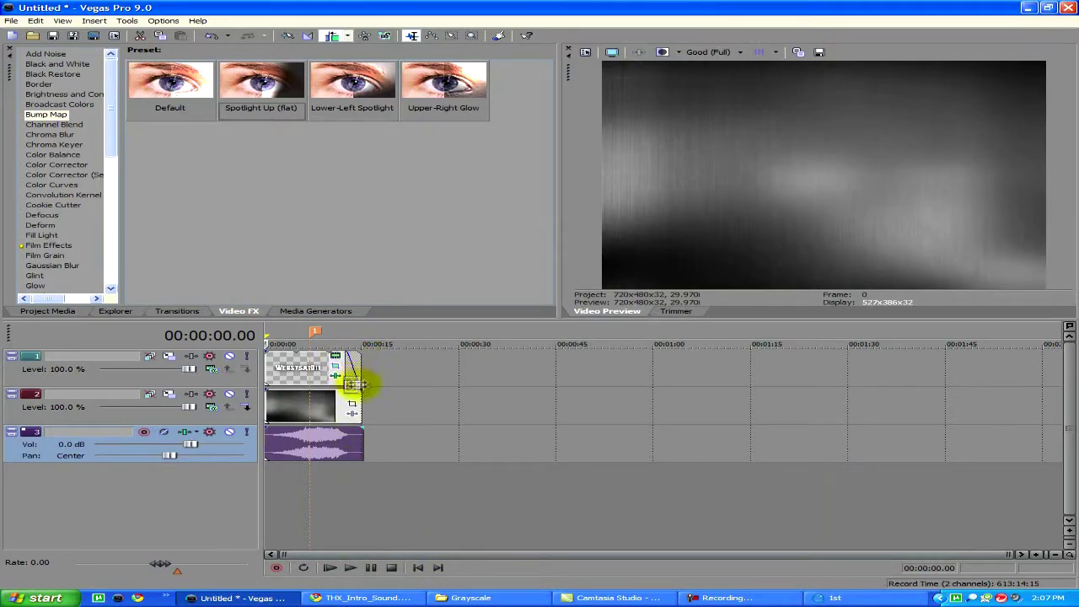
drag(363, 390, 344, 389)
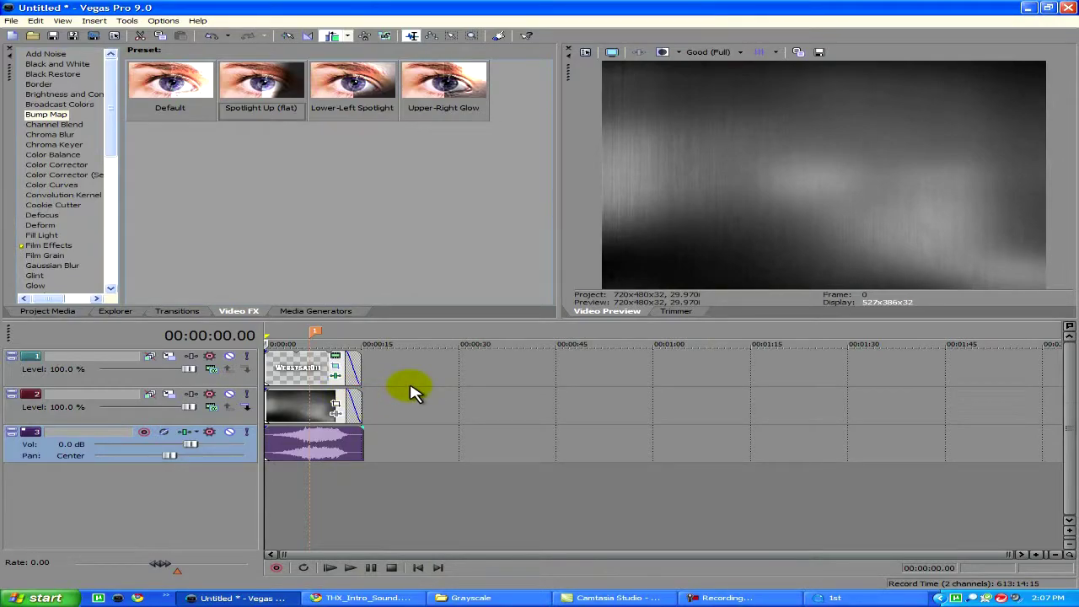
click(350, 567)
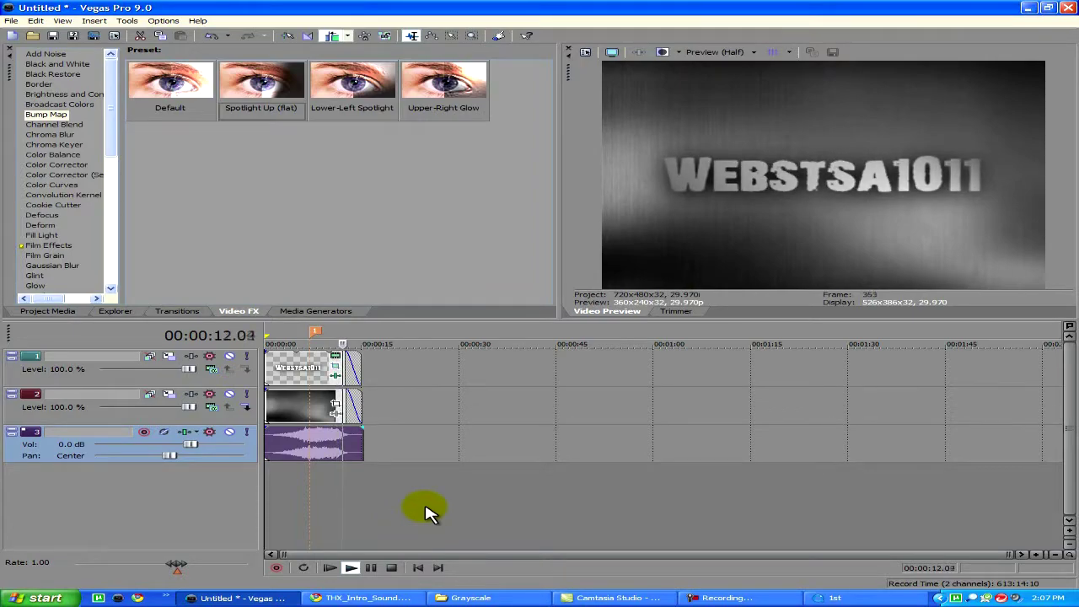
click(393, 567)
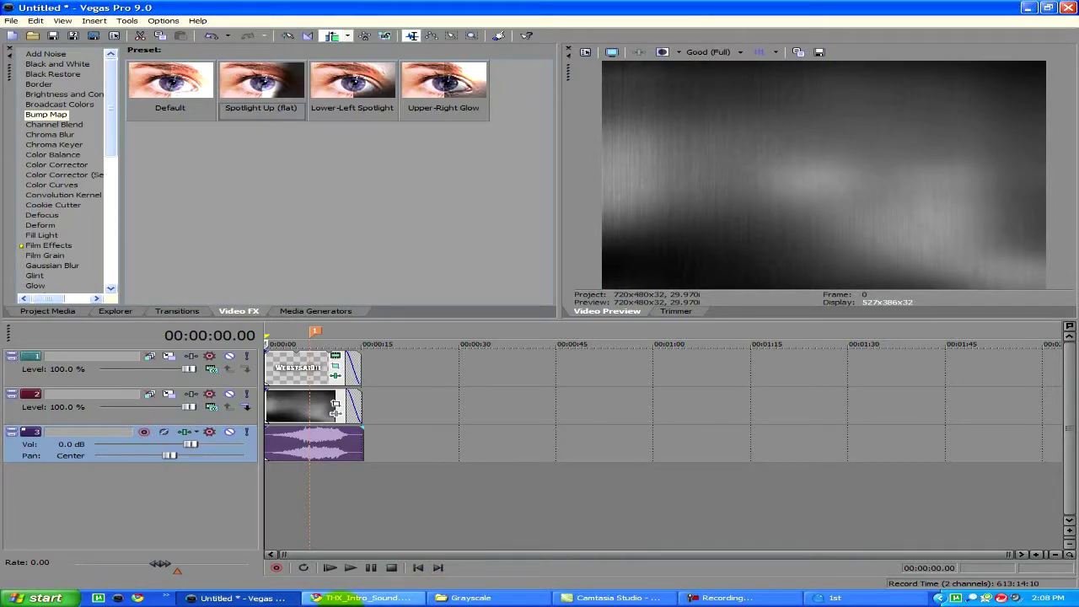
Step: Switch to the YouTube page in Chrome, open the signed-in account's channel and pause its featured video
click(363, 598)
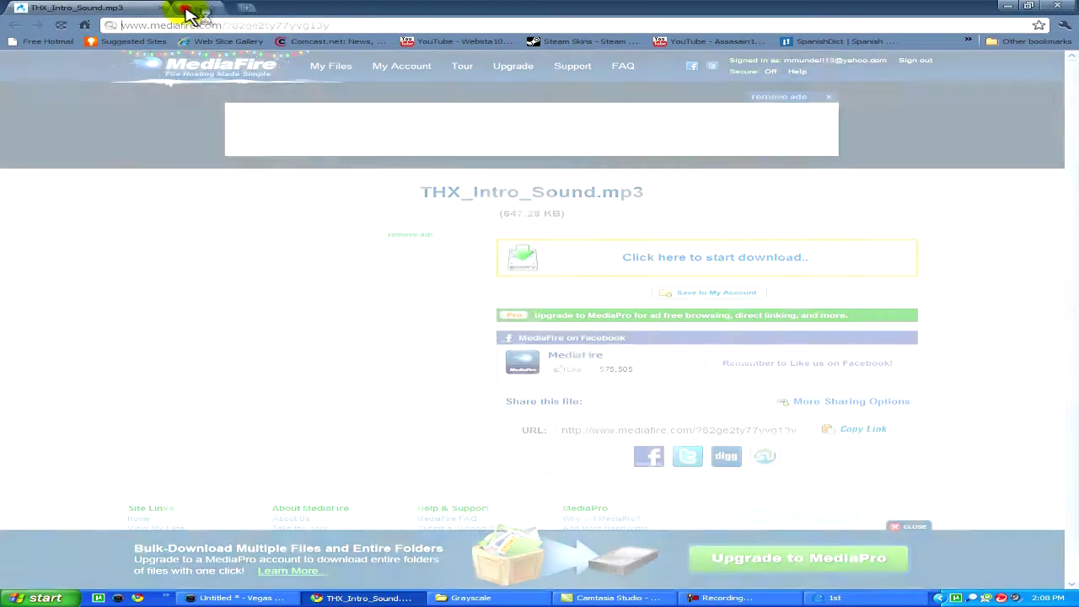
click(186, 10)
click(305, 118)
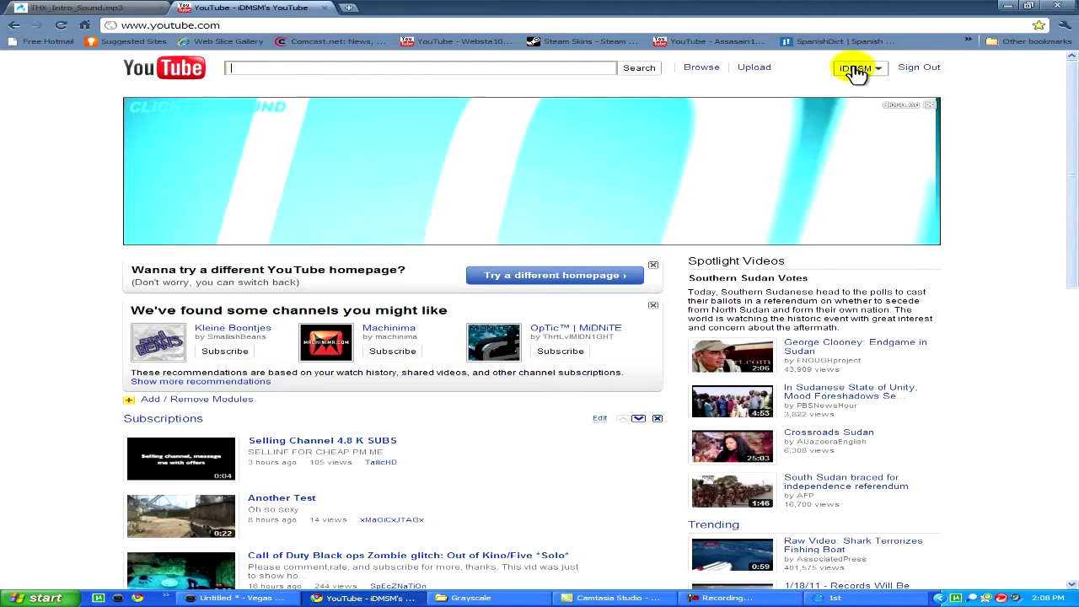
click(855, 70)
click(749, 85)
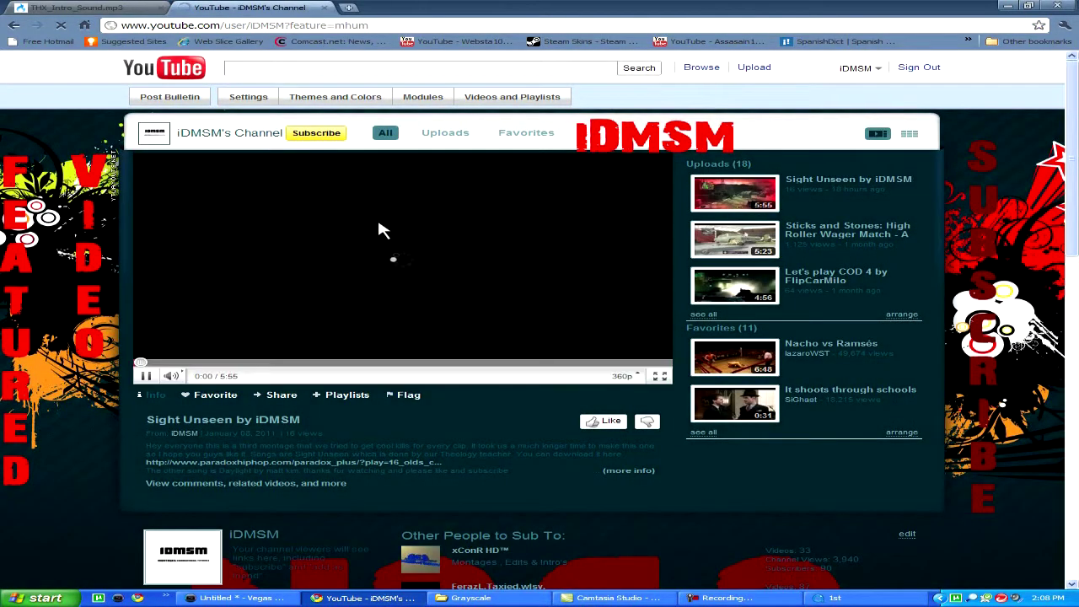
click(379, 225)
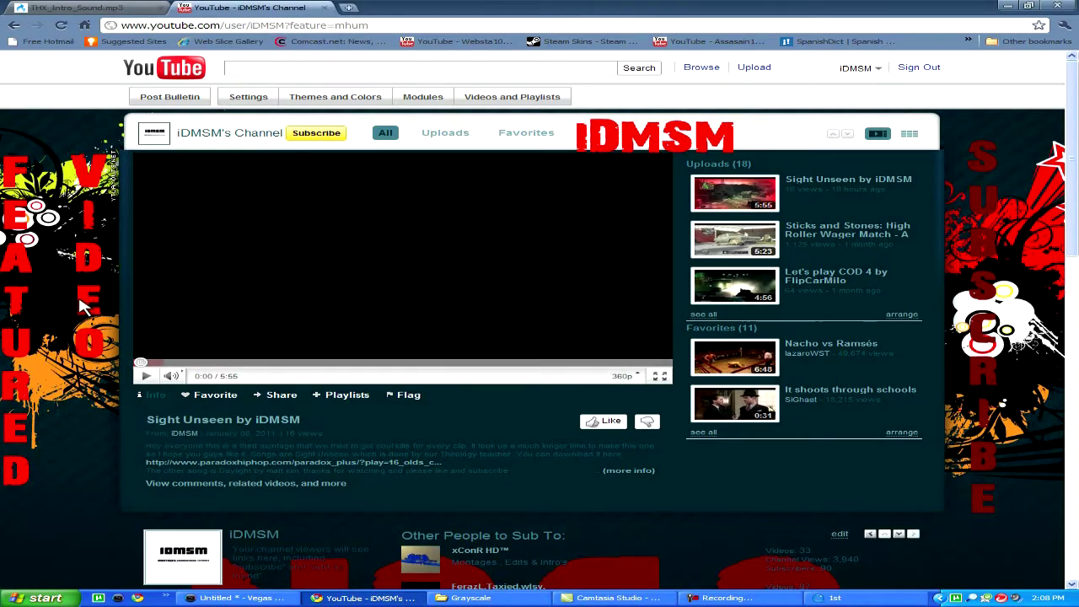
Step: Look through the channel page, including its profile, recent activity, friends and channel comments
scroll(83, 307, down, 4)
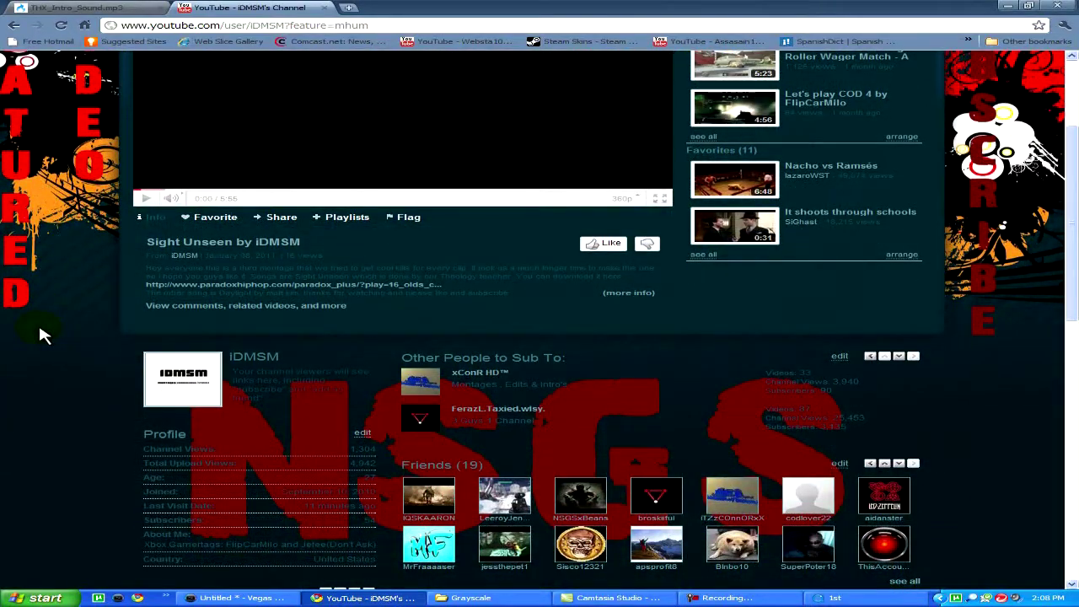
scroll(48, 336, down, 3)
scroll(71, 371, down, 3)
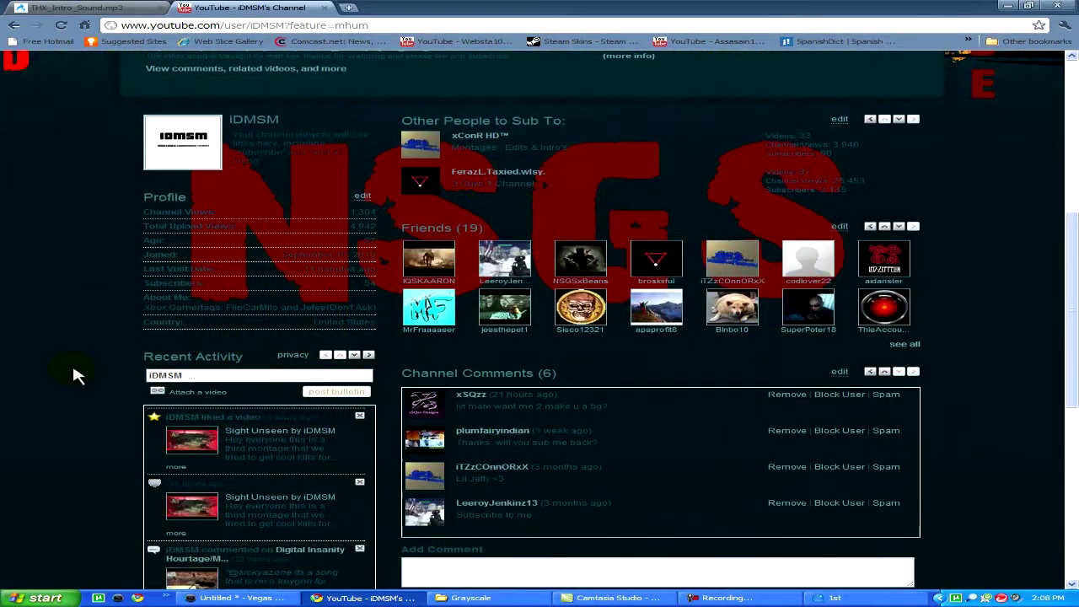
scroll(96, 331, down, 3)
scroll(140, 248, up, 3)
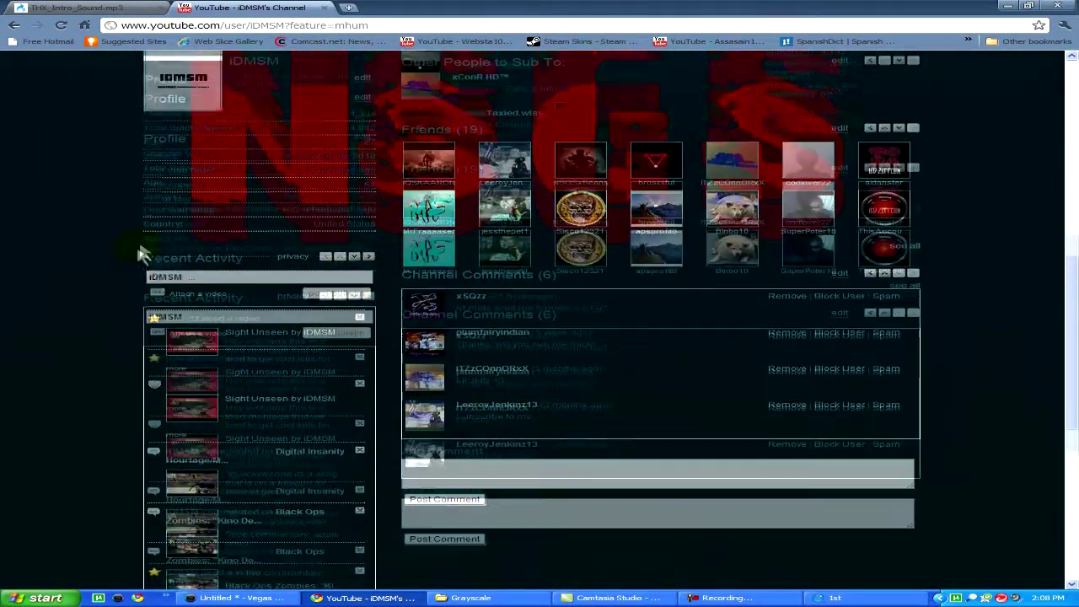
scroll(140, 248, down, 4)
scroll(132, 289, up, 1)
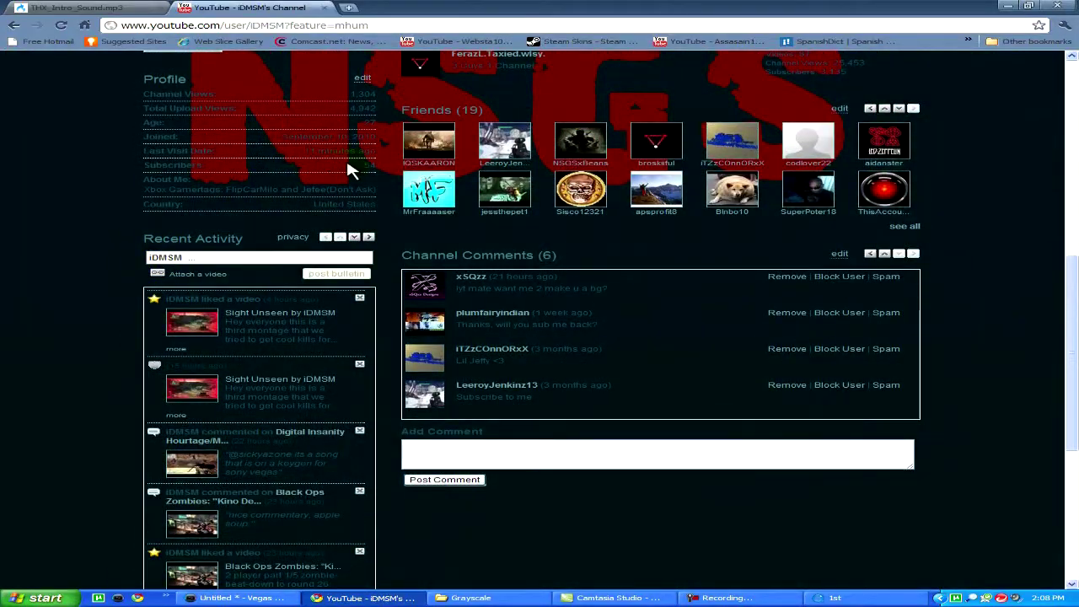
scroll(49, 312, up, 10)
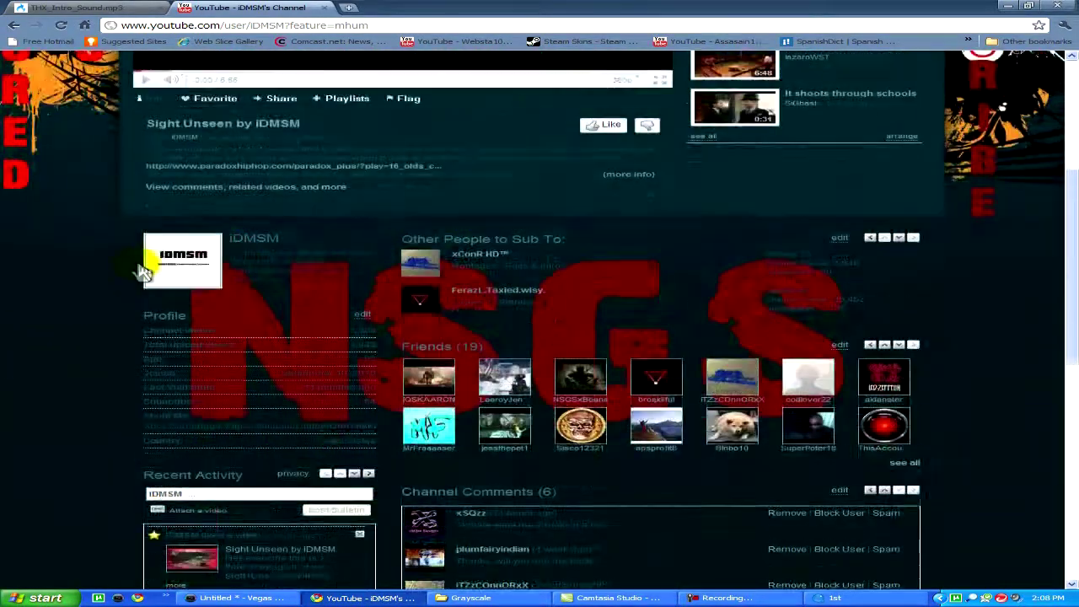
scroll(143, 261, up, 4)
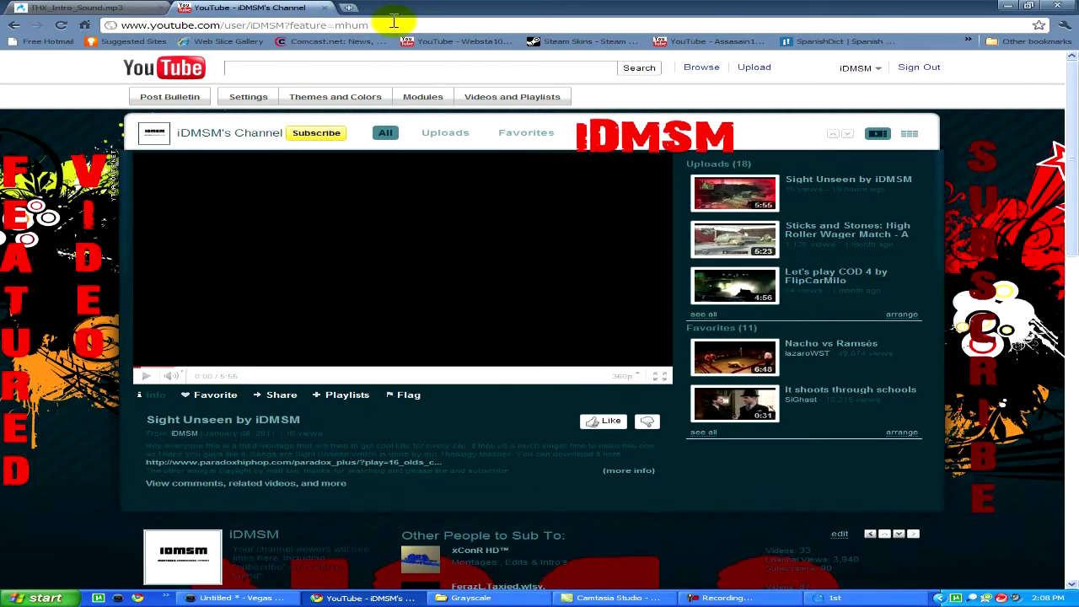
scroll(161, 346, down, 2)
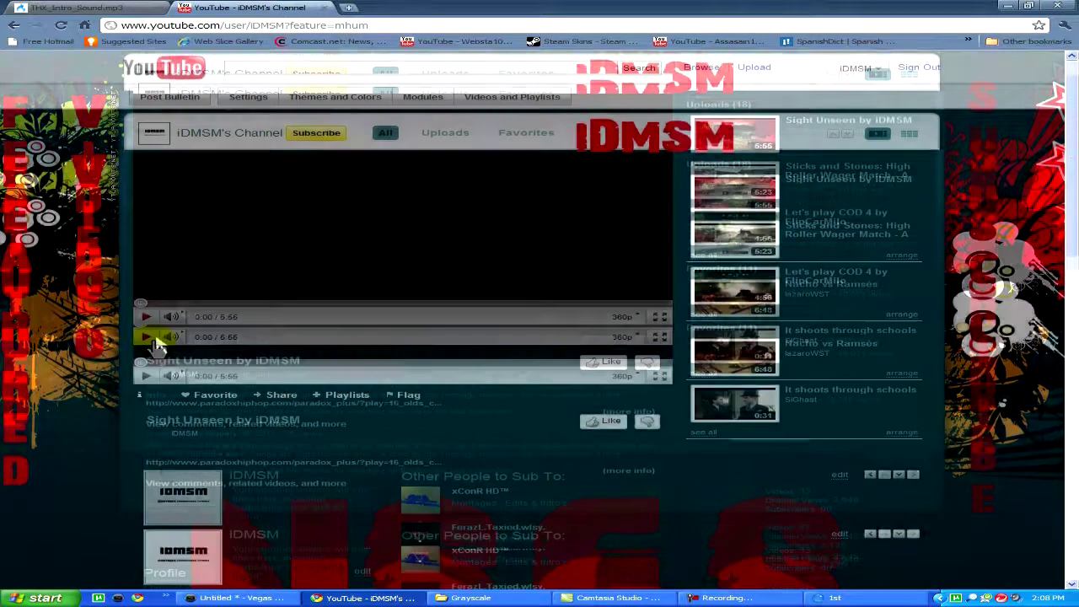